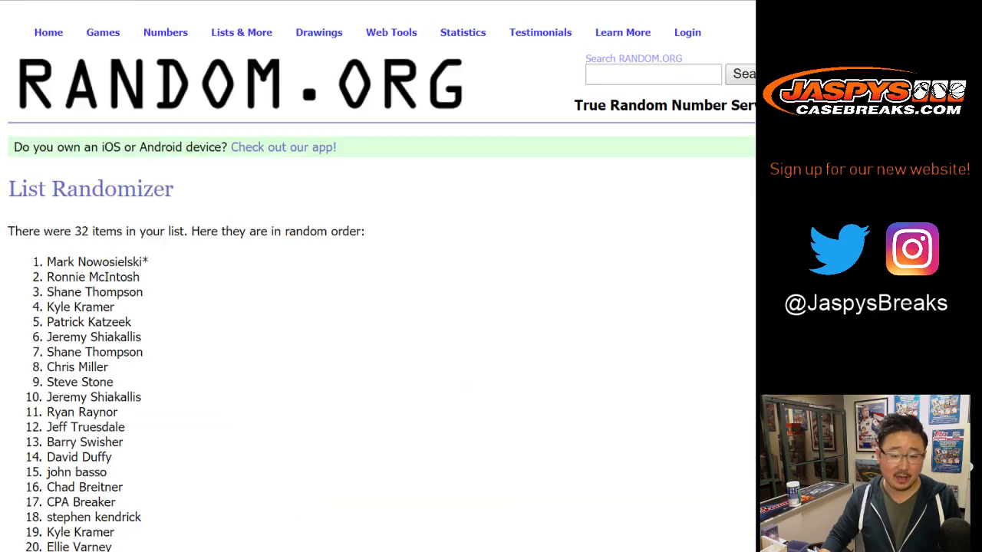
Copy all 32 randomized participant names from the list results and paste them into column A of the Google Sheets spreadsheet, starting at A1
{"action": "scroll", "coordinate": [34, 453], "scroll_direction": "down", "scroll_amount": 6}
{"action": "scroll", "coordinate": [34, 453], "scroll_direction": "up", "scroll_amount": 6}
{"action": "left_click_drag", "start_coordinate": [48, 262], "coordinate": [137, 302]}
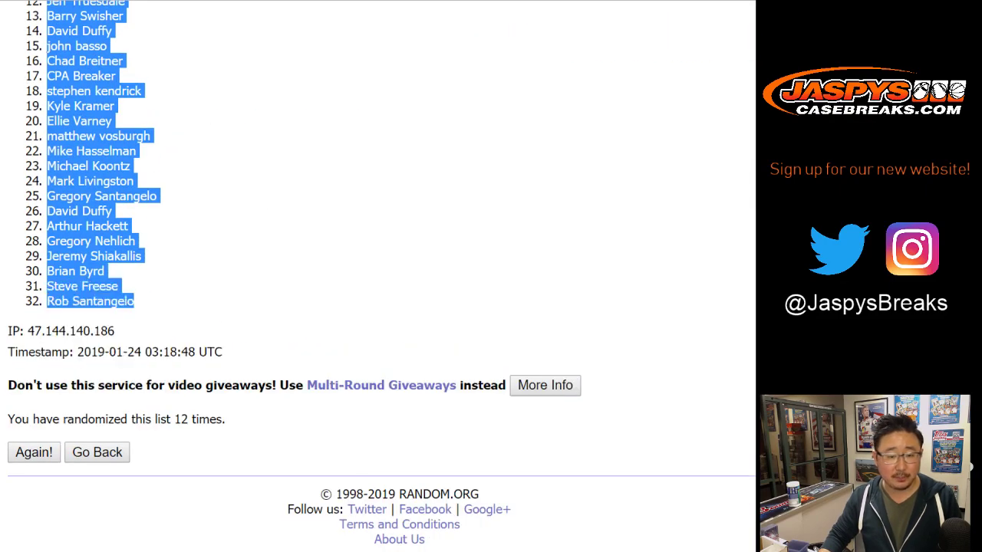
{"action": "key", "text": "ctrl+Tab"}
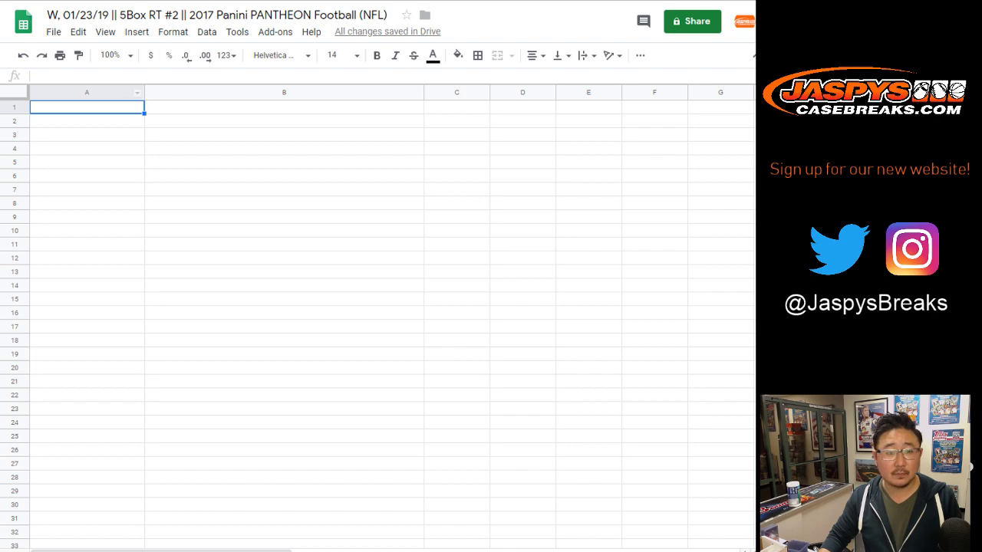
{"action": "right_click", "coordinate": [126, 109]}
{"action": "left_click", "coordinate": [158, 161]}
Switch to the RANDOM.ORG list of NFL teams and randomize it twelve times
{"action": "key", "text": "alt+Tab"}
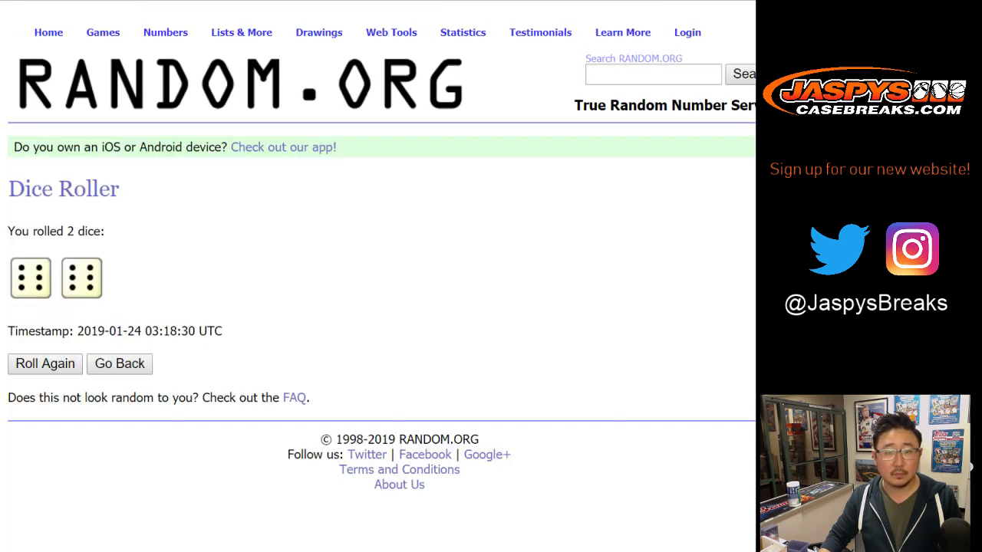
{"action": "key", "text": "ctrl+Tab"}
{"action": "scroll", "coordinate": [381, 277], "scroll_direction": "down", "scroll_amount": 3}
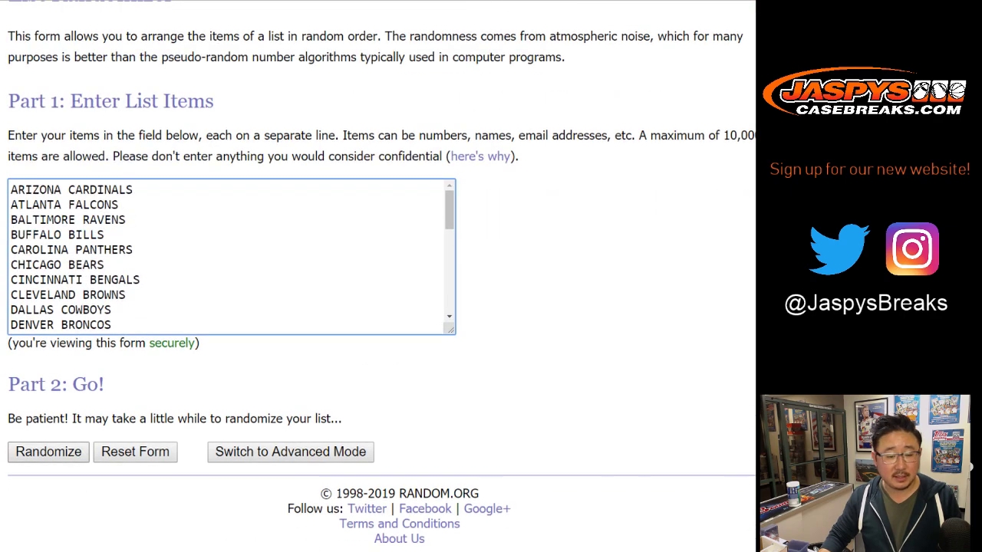
{"action": "left_click", "coordinate": [49, 452]}
{"action": "scroll", "coordinate": [48, 451], "scroll_direction": "down", "scroll_amount": 5}
{"action": "left_click", "coordinate": [35, 453]}
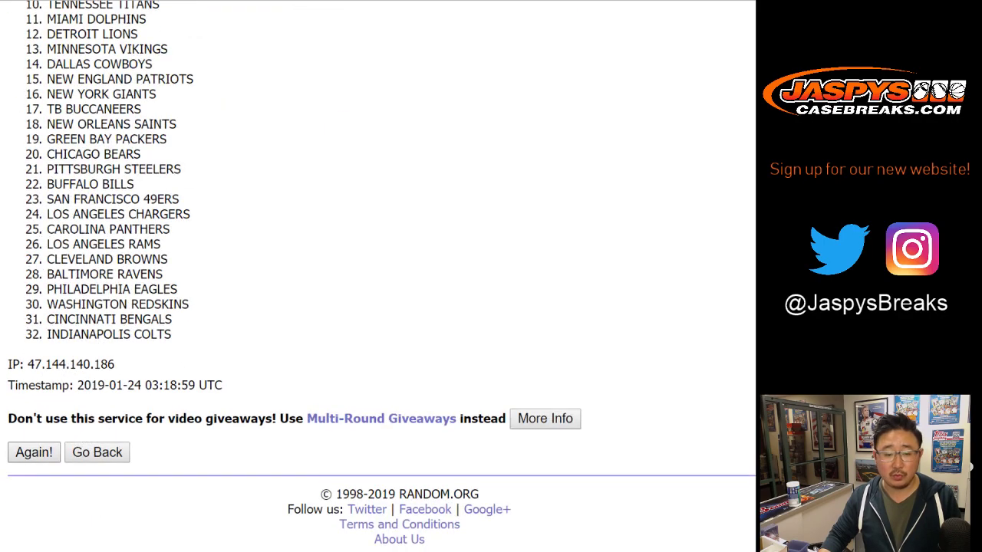
{"action": "scroll", "coordinate": [35, 453], "scroll_direction": "down", "scroll_amount": 5}
{"action": "left_click", "coordinate": [34, 453]}
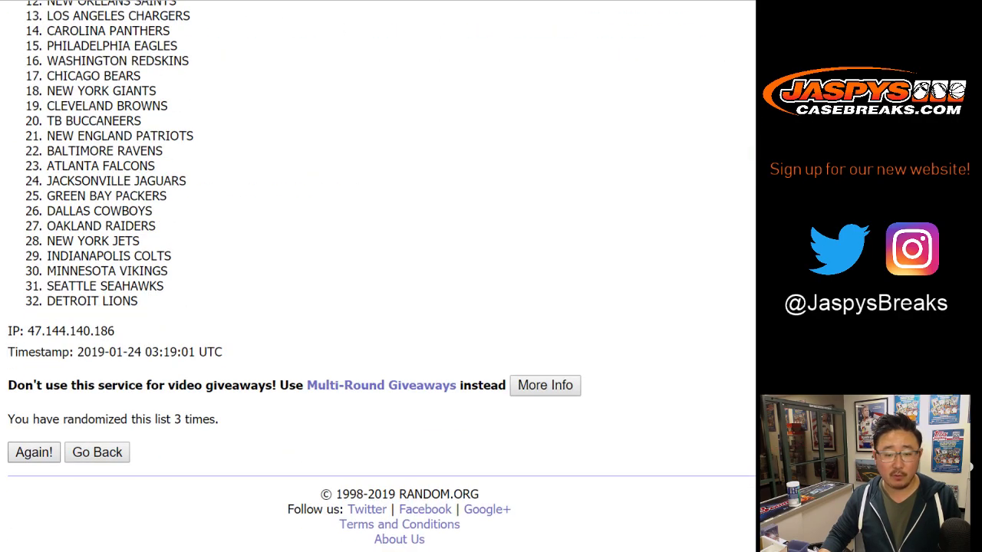
{"action": "left_click", "coordinate": [34, 453]}
{"action": "left_click", "coordinate": [33, 452]}
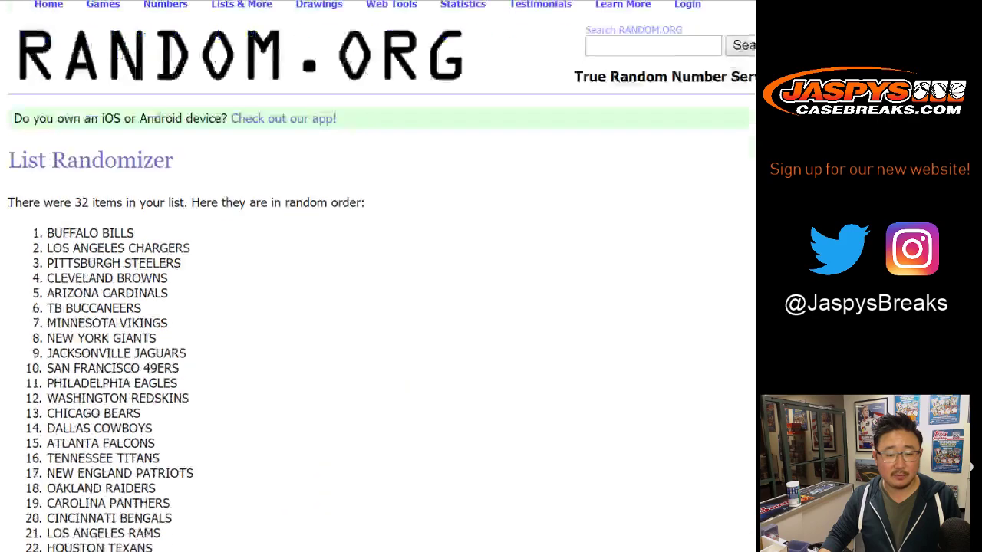
{"action": "left_click", "coordinate": [34, 452]}
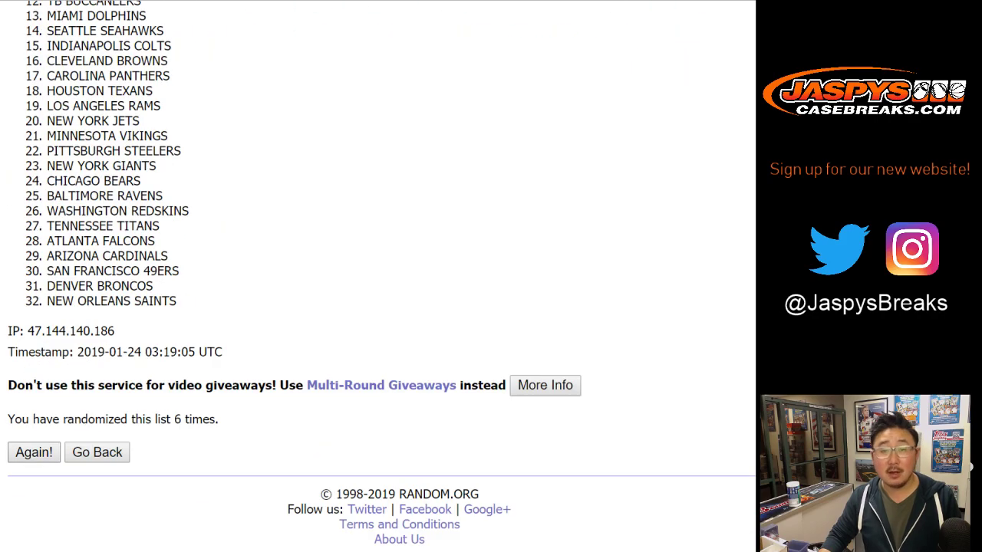
{"action": "left_click", "coordinate": [34, 453]}
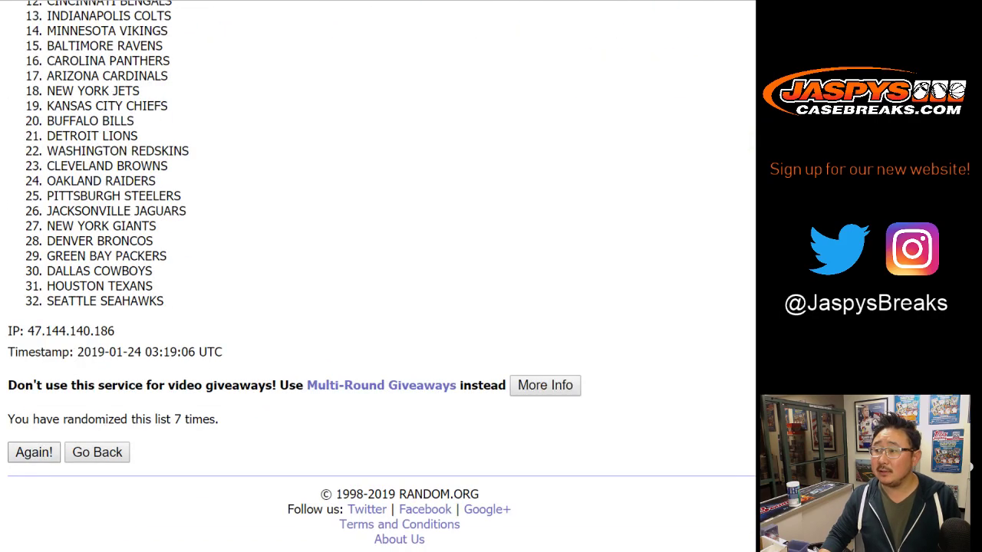
{"action": "left_click", "coordinate": [34, 453]}
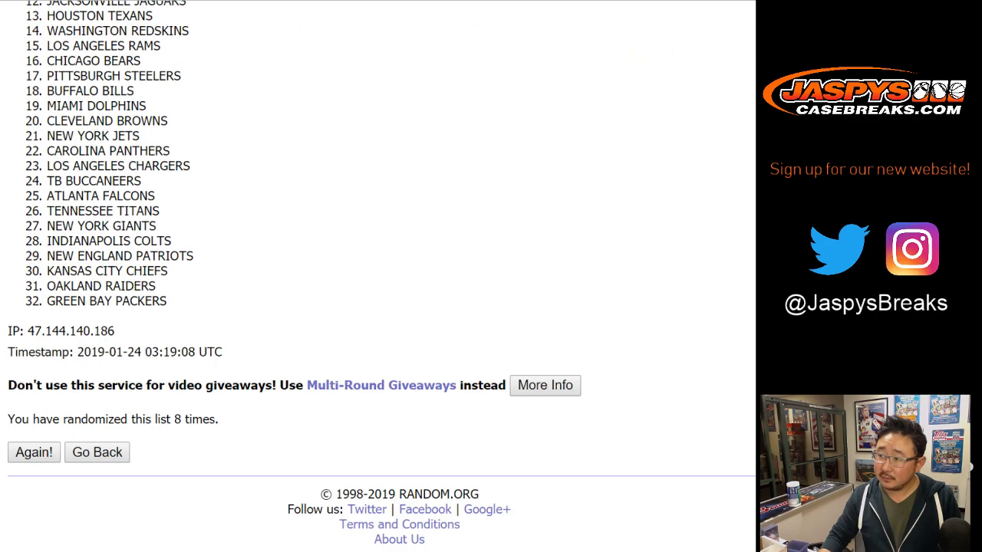
{"action": "left_click", "coordinate": [33, 453]}
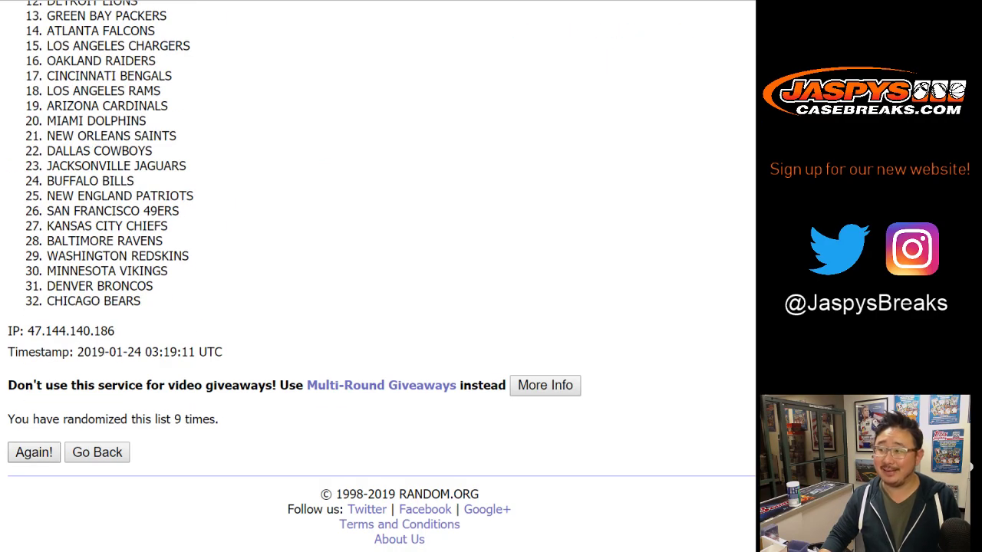
{"action": "left_click", "coordinate": [34, 452]}
{"action": "left_click", "coordinate": [34, 452]}
{"action": "scroll", "coordinate": [33, 453], "scroll_direction": "down", "scroll_amount": 6}
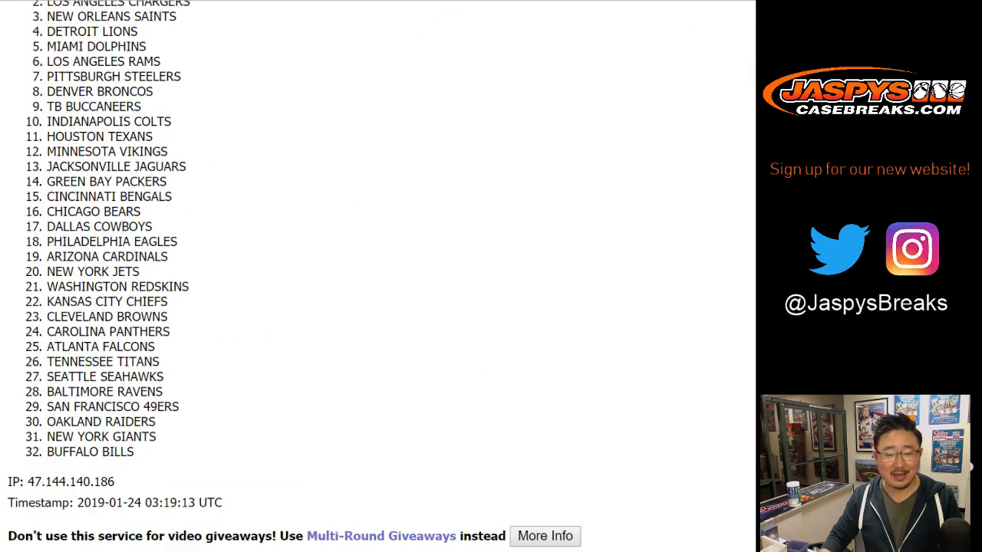
{"action": "left_click", "coordinate": [33, 453]}
{"action": "scroll", "coordinate": [34, 453], "scroll_direction": "down", "scroll_amount": 6}
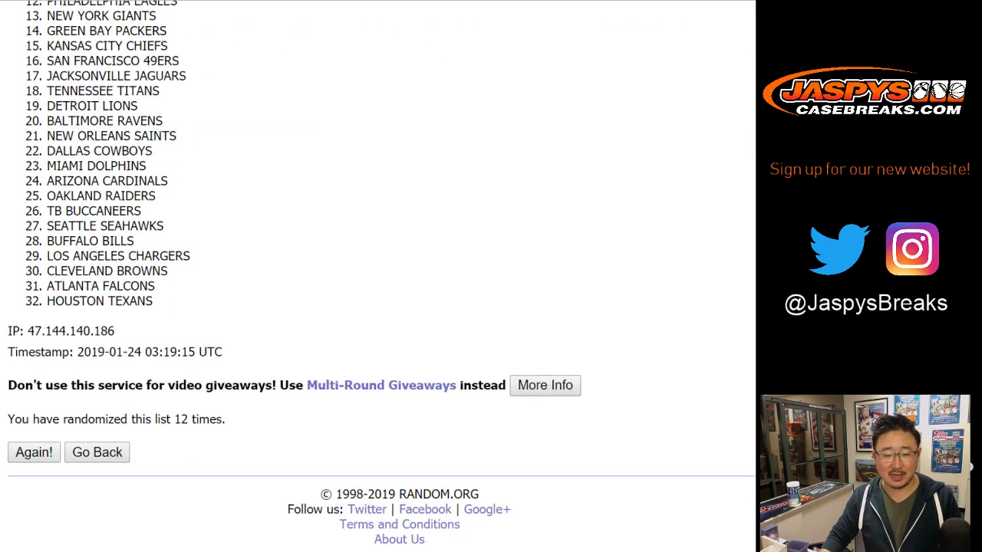
Copy all 32 shuffled team names and paste them into column B of the Google Sheets spreadsheet, starting at B1
{"action": "scroll", "coordinate": [377, 277], "scroll_direction": "up", "scroll_amount": 6}
{"action": "left_click_drag", "start_coordinate": [46, 262], "coordinate": [161, 301]}
{"action": "key", "text": "ctrl+c"}
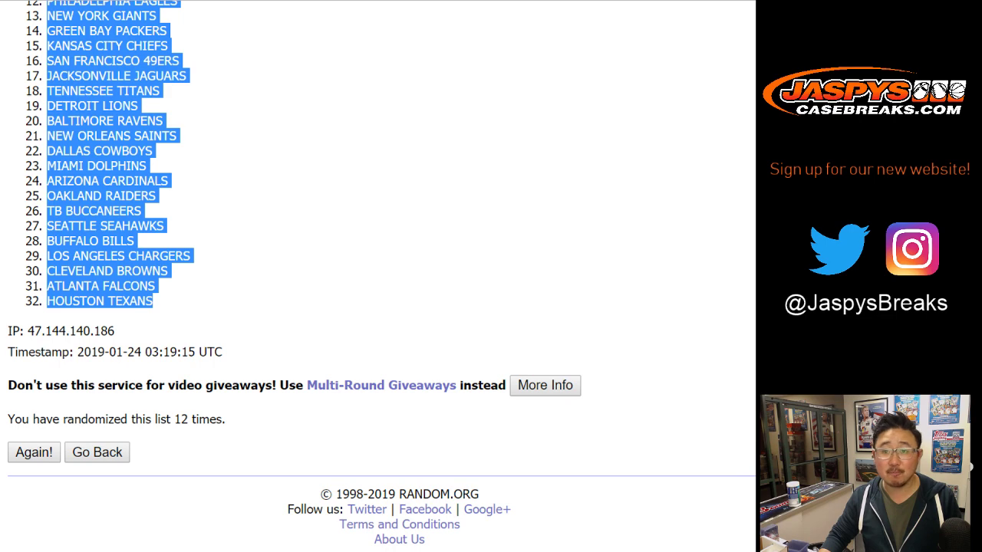
{"action": "key", "text": "ctrl+Tab"}
{"action": "left_click", "coordinate": [175, 110]}
{"action": "right_click", "coordinate": [174, 110]}
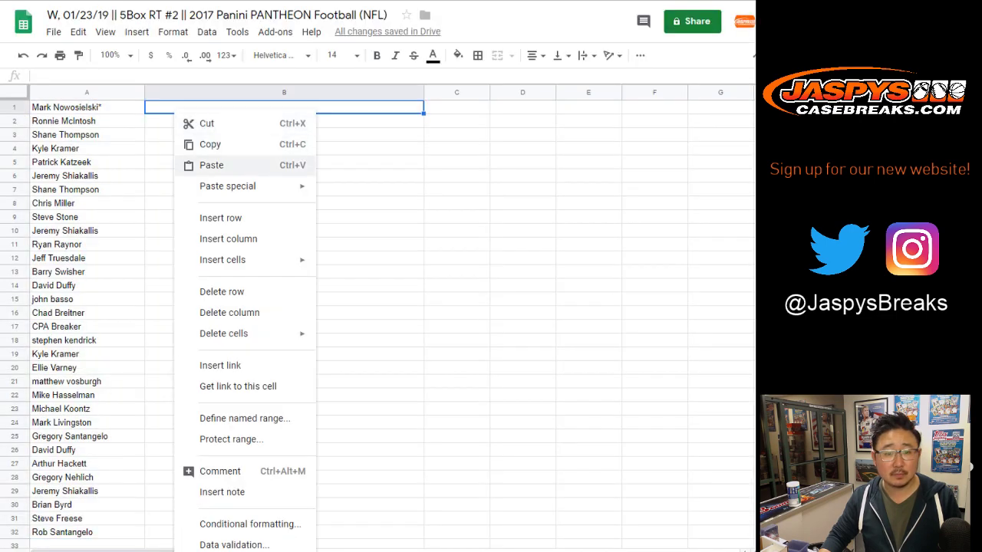
{"action": "left_click", "coordinate": [210, 166]}
Format the entire sheet in Helvetica Neue at font size 13
{"action": "left_click", "coordinate": [14, 93]}
{"action": "left_click", "coordinate": [280, 56]}
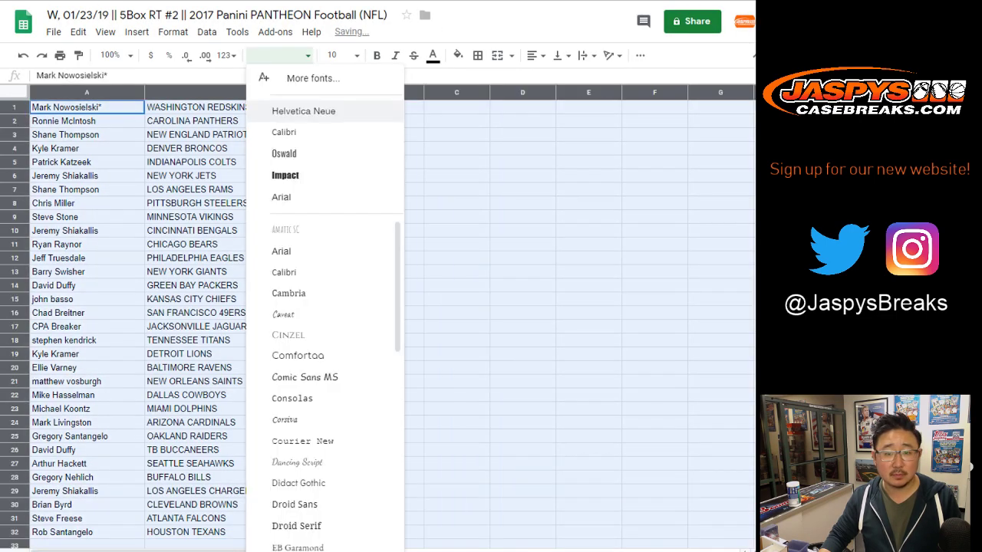
{"action": "left_click", "coordinate": [297, 110]}
{"action": "left_click", "coordinate": [356, 55]}
{"action": "type", "text": "1"}
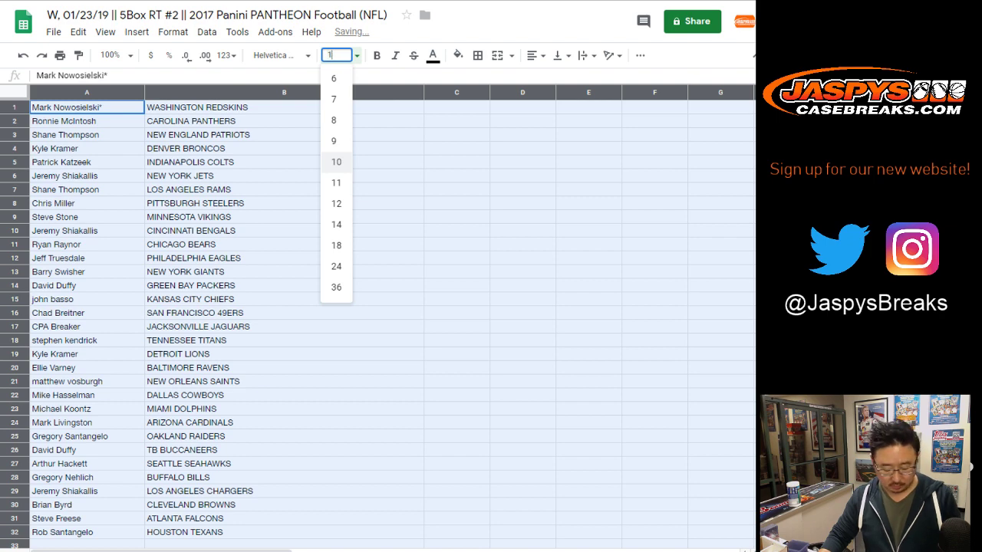
{"action": "type", "text": "3"}
{"action": "key", "text": "Return"}
Set the sheet zoom to 150% and fit the widths of columns A and B to their contents
{"action": "left_click", "coordinate": [129, 55]}
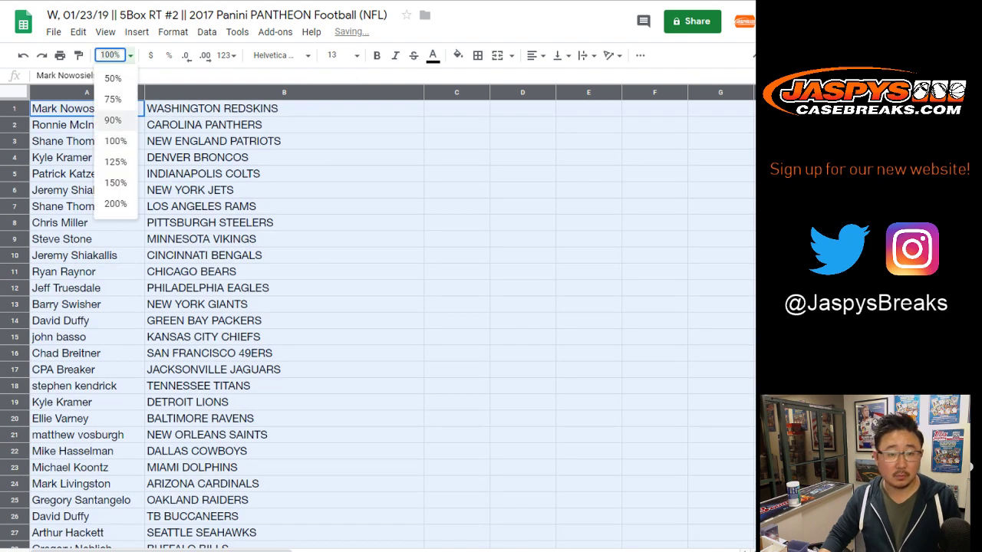
{"action": "left_click", "coordinate": [115, 183]}
{"action": "left_click", "coordinate": [625, 95]}
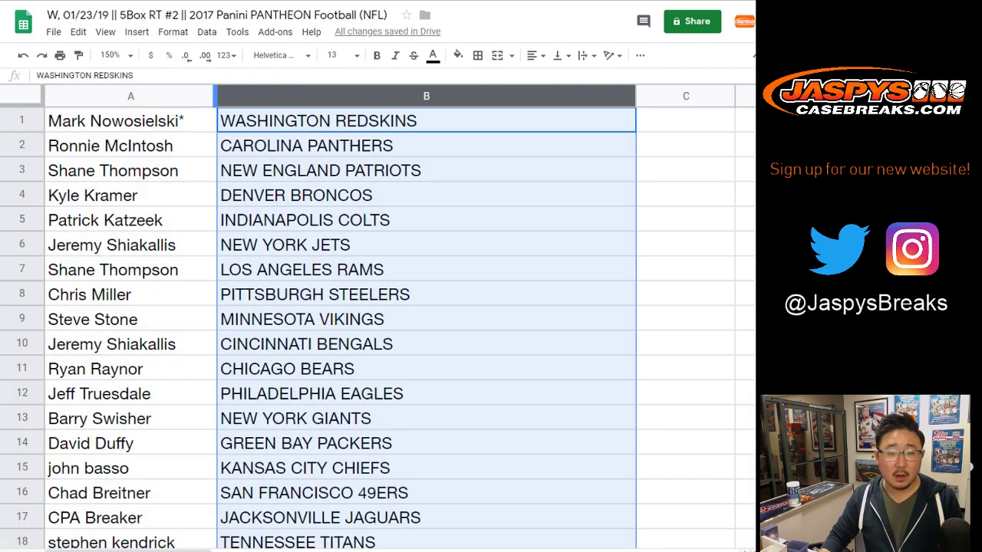
{"action": "double_click", "coordinate": [216, 96]}
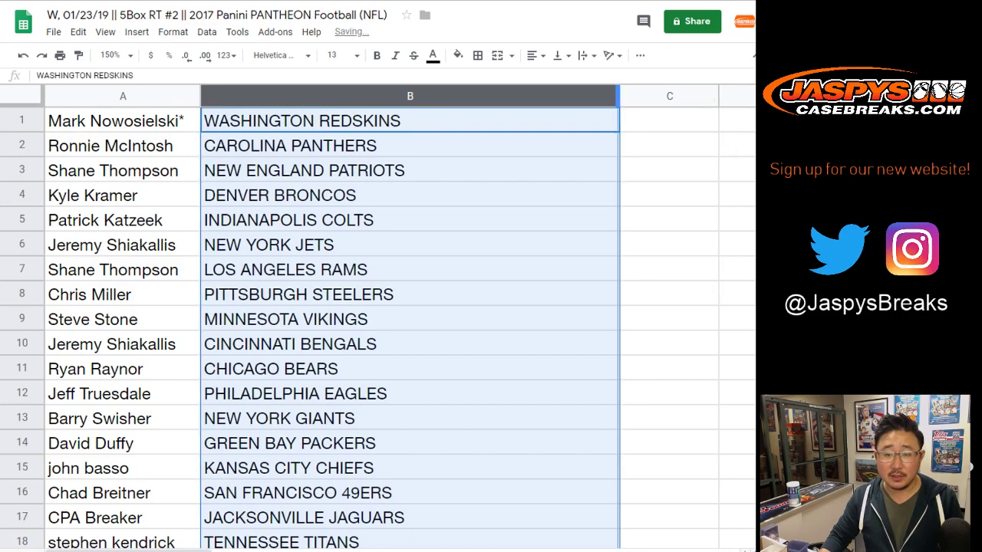
{"action": "double_click", "coordinate": [618, 95]}
Review the participant and team pairings one row at a time, highlighting each row from row 2 through row 32
{"action": "left_click", "coordinate": [22, 145]}
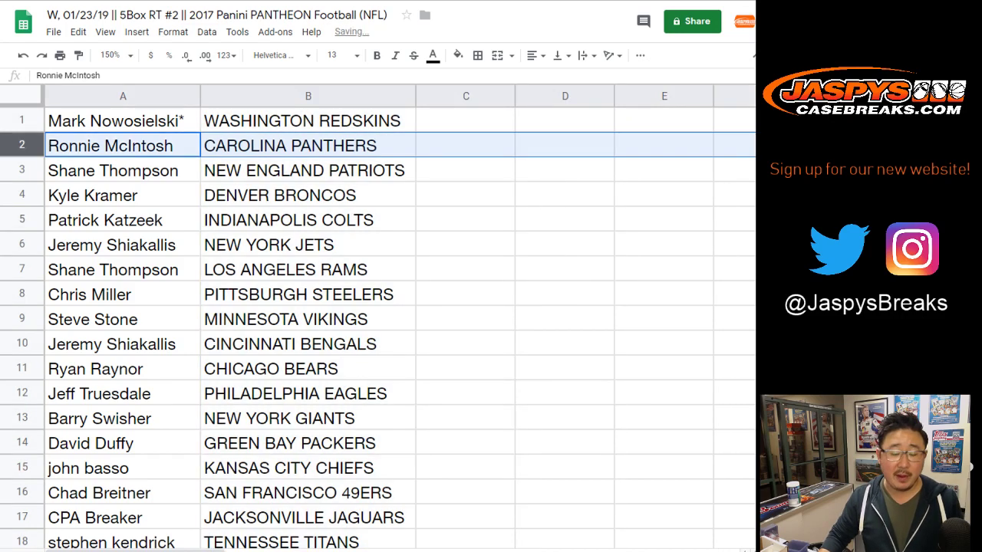
{"action": "left_click", "coordinate": [22, 169]}
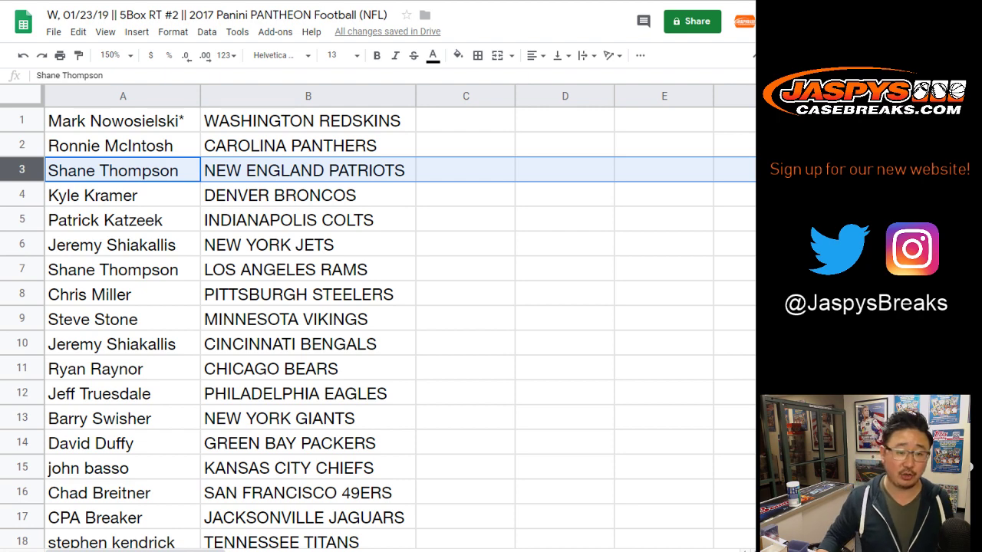
{"action": "left_click", "coordinate": [21, 195]}
{"action": "left_click", "coordinate": [21, 220]}
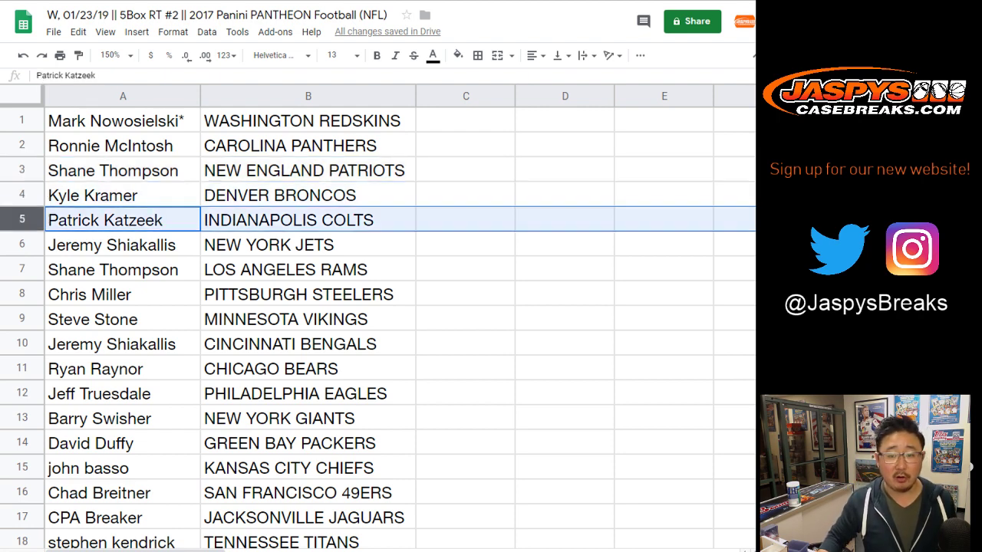
{"action": "left_click", "coordinate": [21, 244]}
{"action": "left_click", "coordinate": [21, 270]}
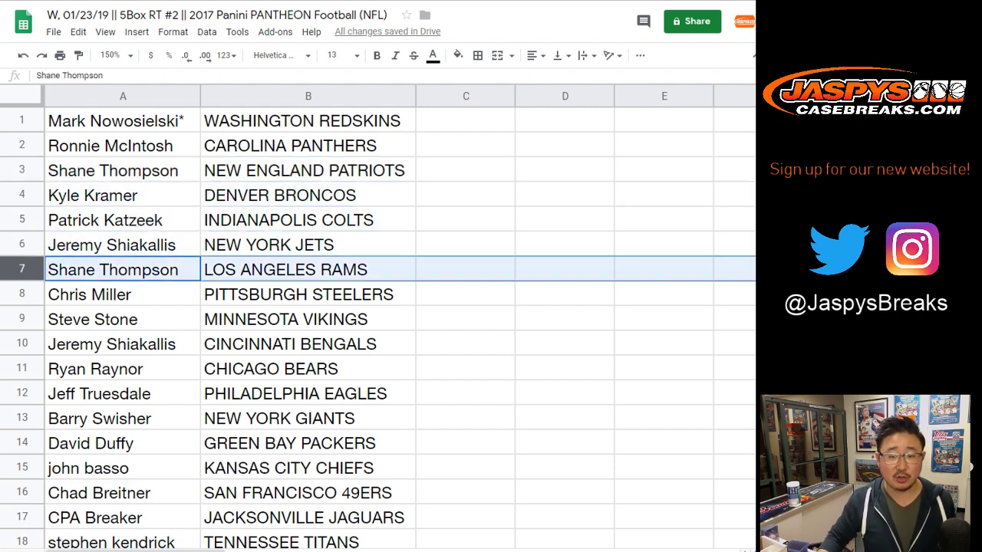
{"action": "left_click", "coordinate": [21, 294]}
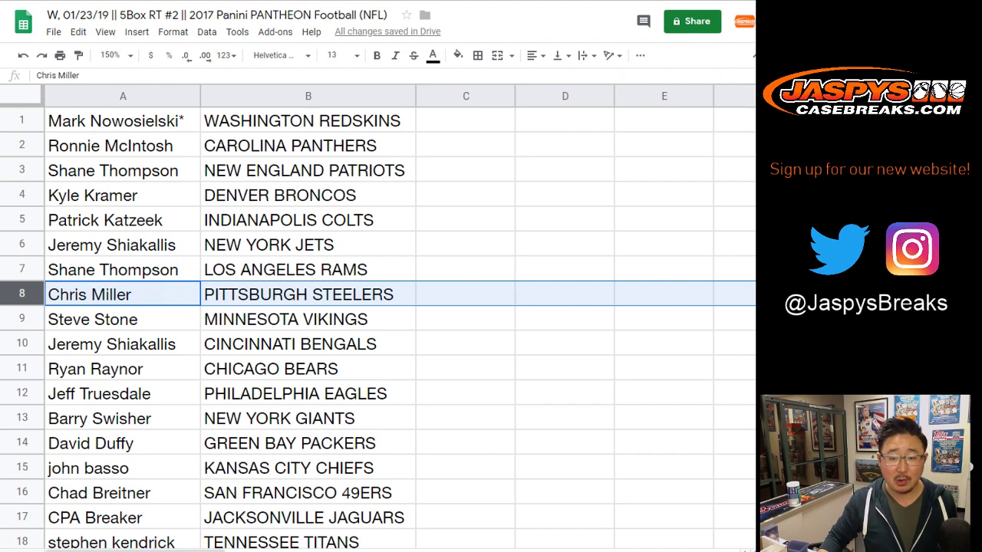
{"action": "left_click", "coordinate": [22, 319]}
{"action": "left_click", "coordinate": [22, 344]}
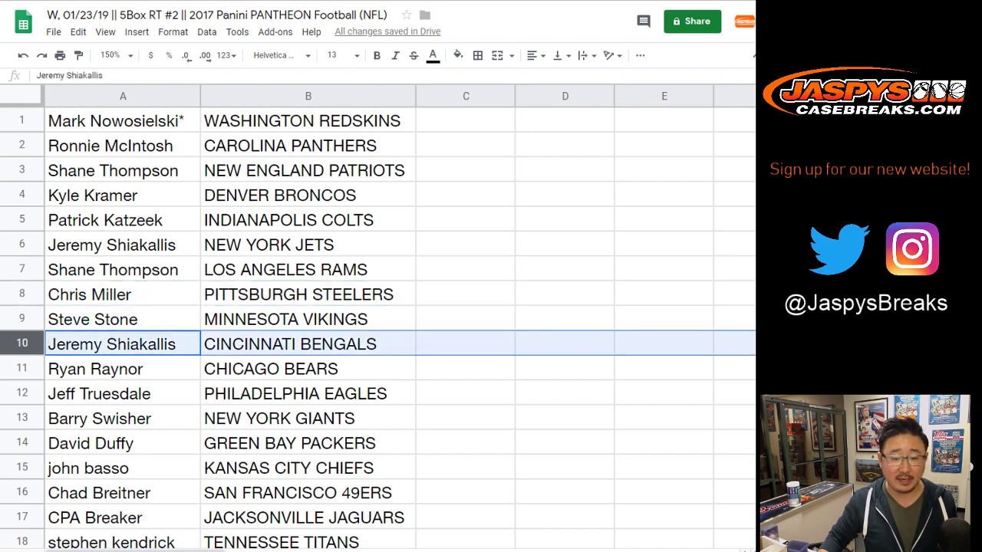
{"action": "left_click", "coordinate": [22, 368]}
{"action": "left_click", "coordinate": [22, 393]}
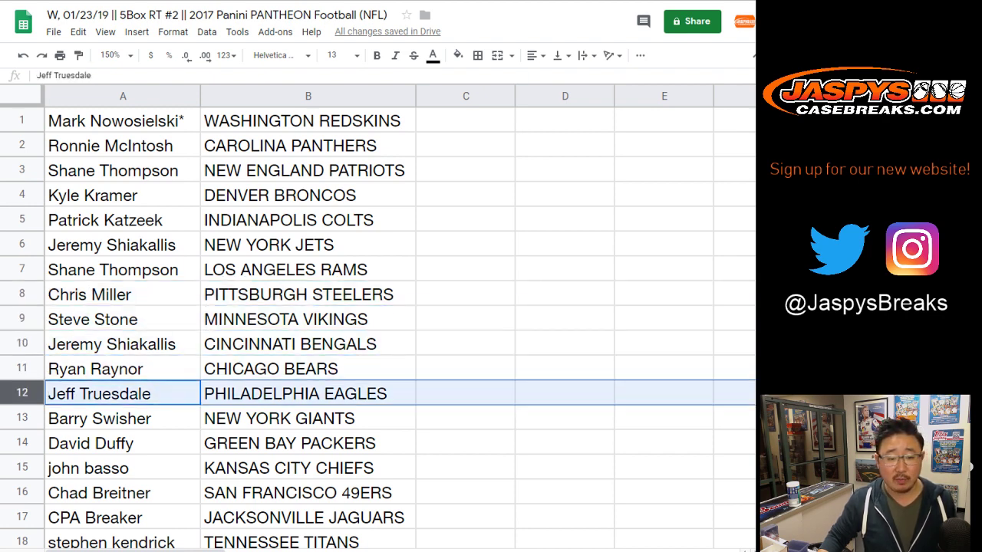
{"action": "left_click", "coordinate": [21, 418]}
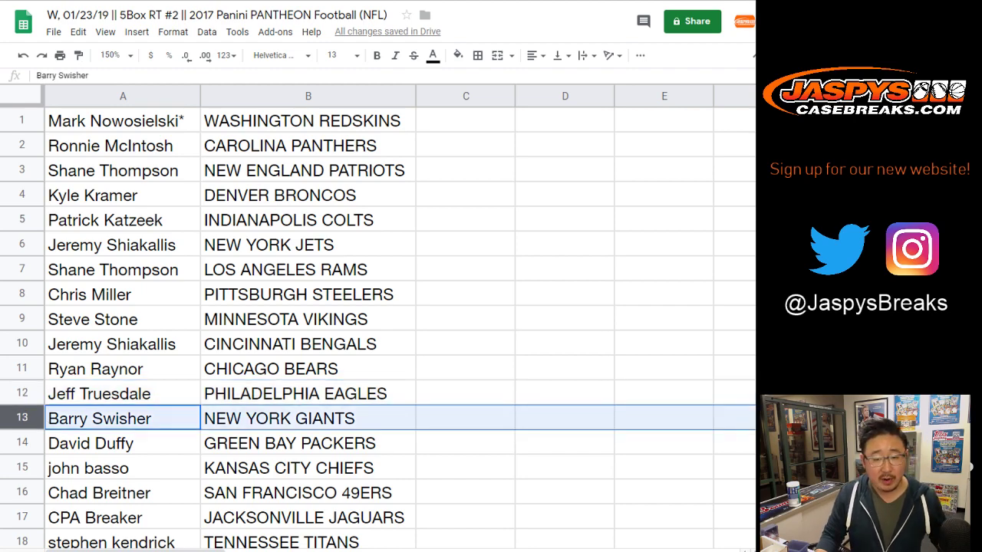
{"action": "left_click", "coordinate": [21, 442]}
{"action": "scroll", "coordinate": [22, 442], "scroll_direction": "down", "scroll_amount": 5}
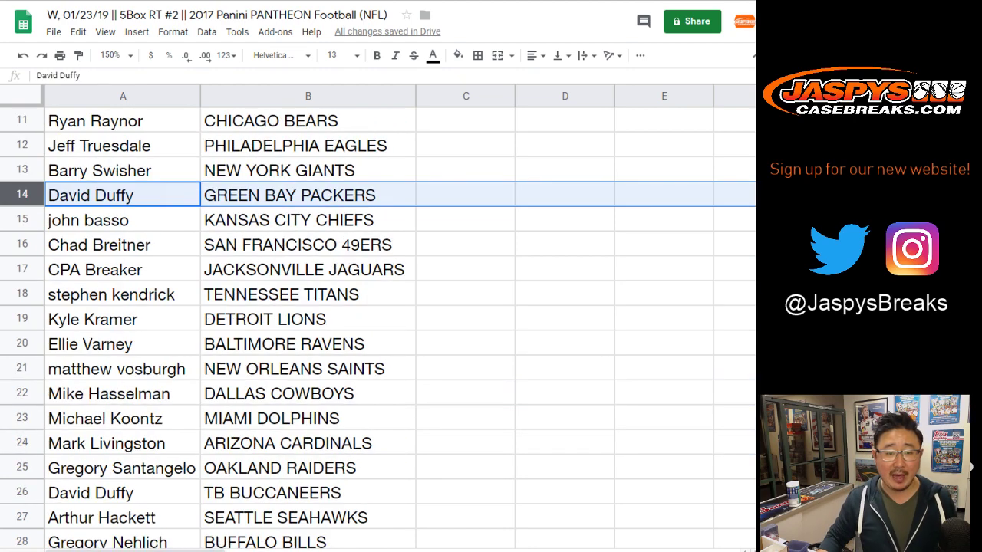
{"action": "left_click", "coordinate": [22, 221]}
{"action": "scroll", "coordinate": [22, 220], "scroll_direction": "down", "scroll_amount": 2}
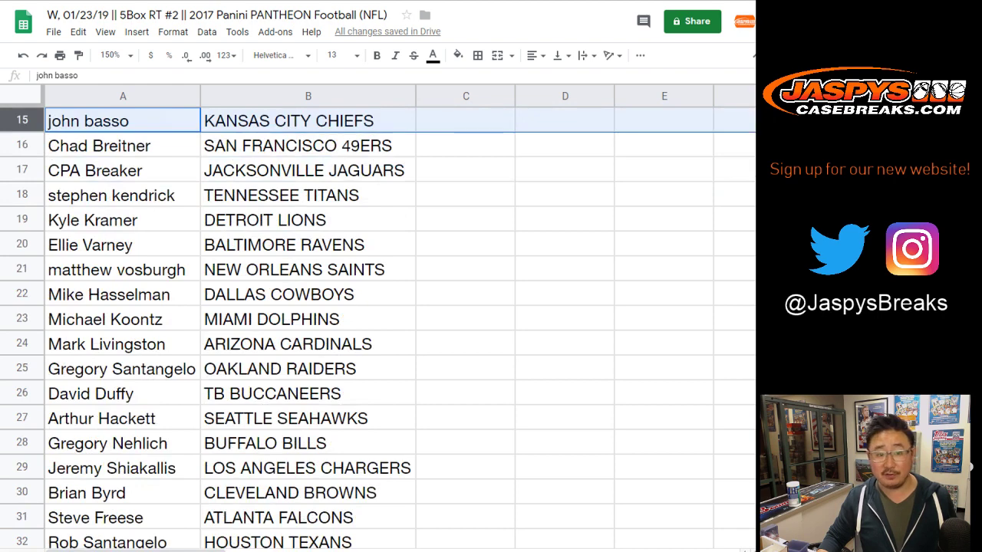
{"action": "left_click", "coordinate": [22, 145]}
{"action": "left_click", "coordinate": [21, 169]}
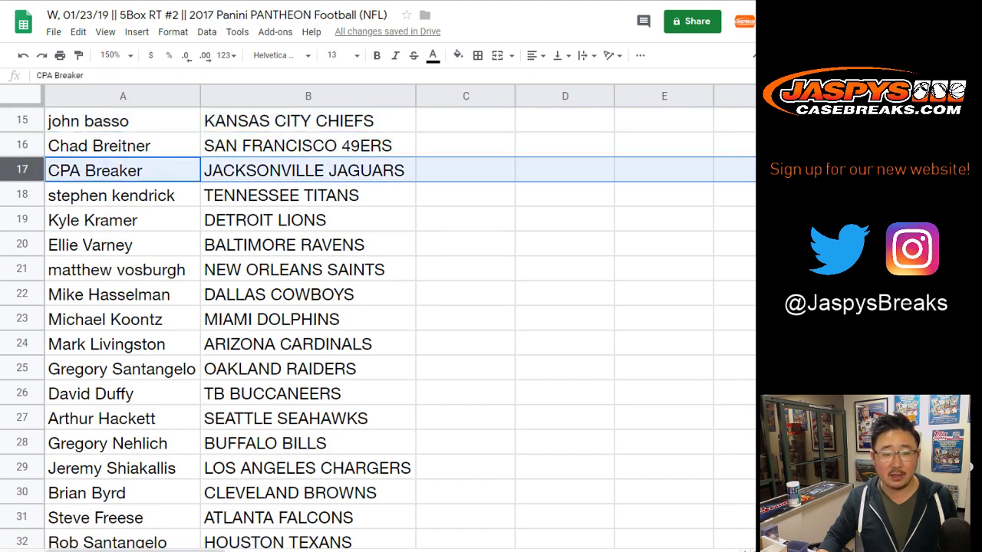
{"action": "left_click", "coordinate": [22, 195]}
{"action": "left_click", "coordinate": [21, 220]}
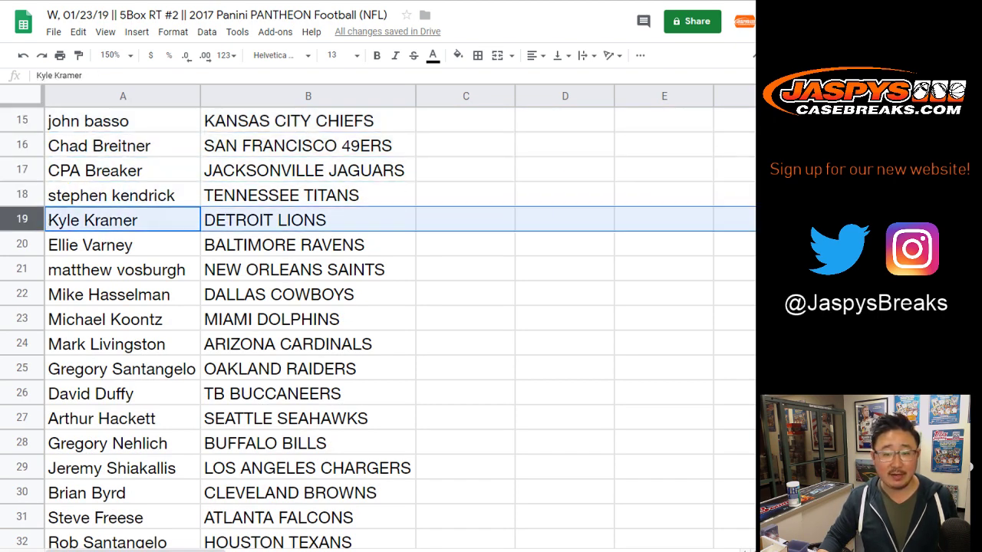
{"action": "left_click", "coordinate": [21, 244]}
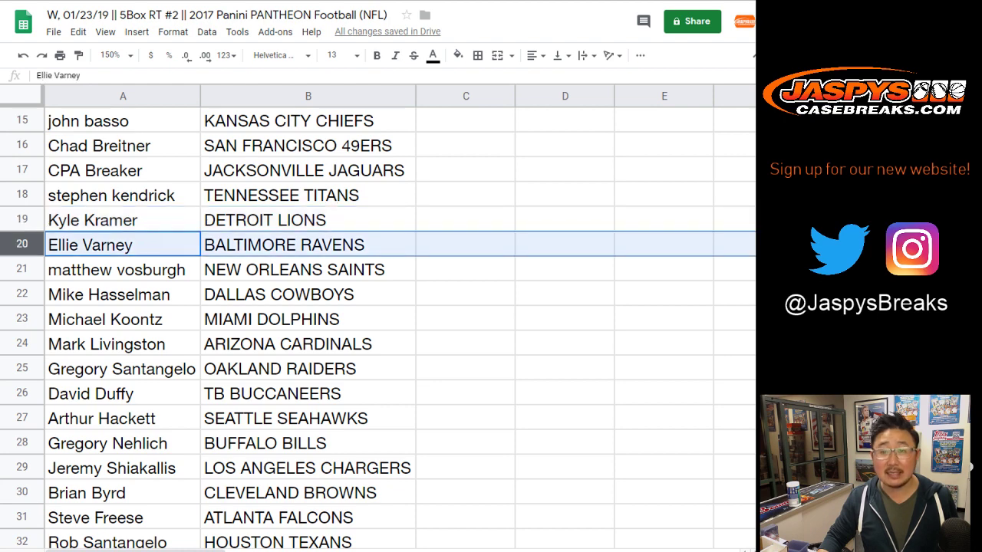
{"action": "left_click", "coordinate": [21, 269]}
{"action": "left_click", "coordinate": [22, 293]}
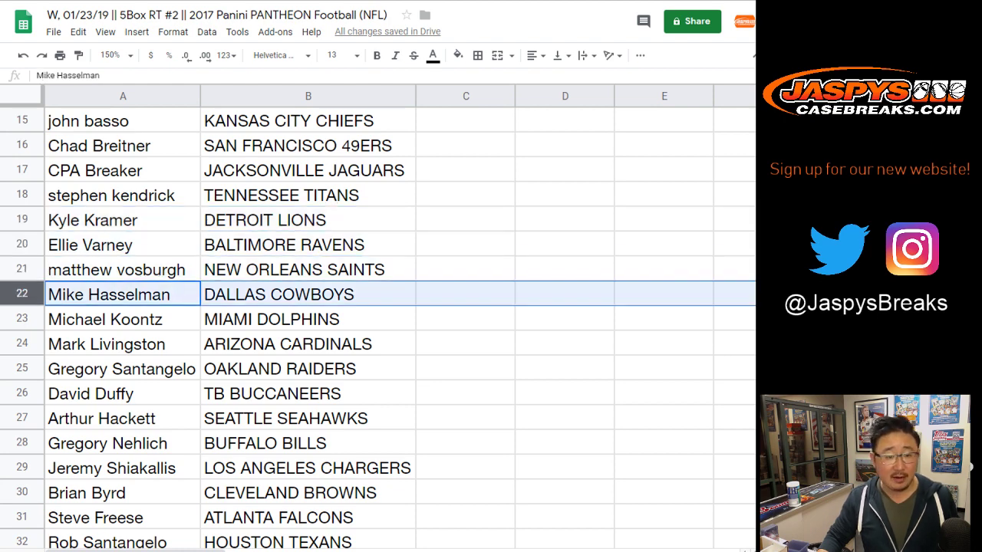
{"action": "scroll", "coordinate": [21, 294], "scroll_direction": "down", "scroll_amount": 2}
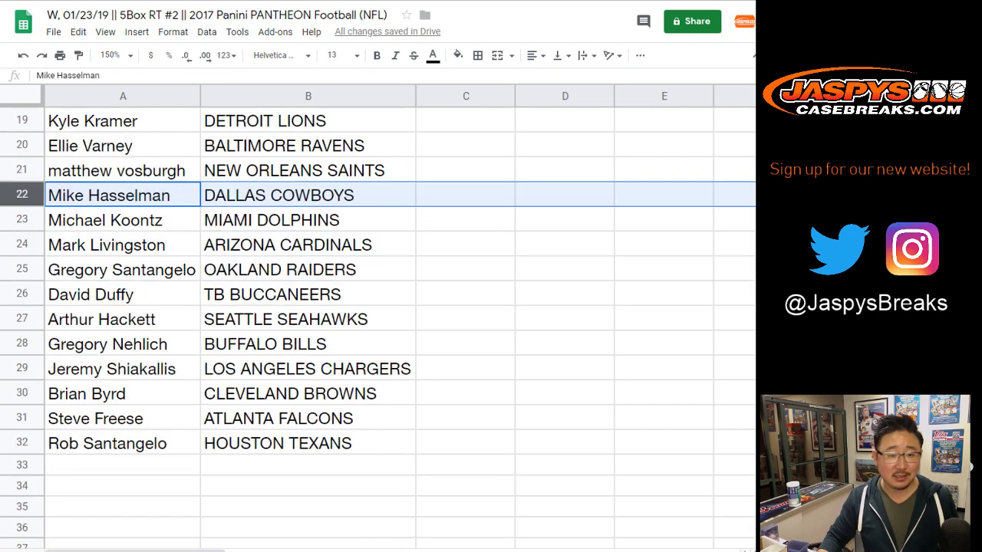
{"action": "left_click", "coordinate": [23, 220]}
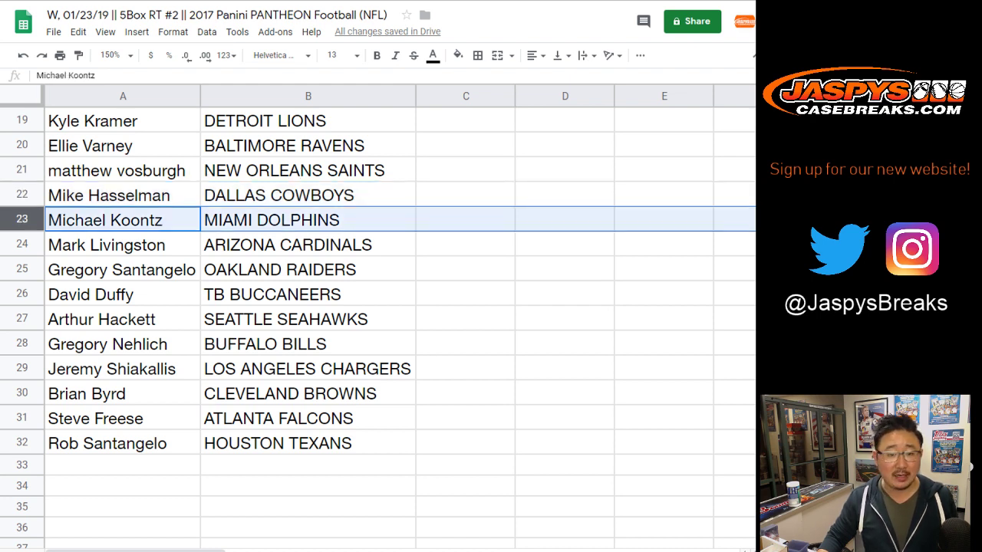
{"action": "left_click", "coordinate": [22, 244]}
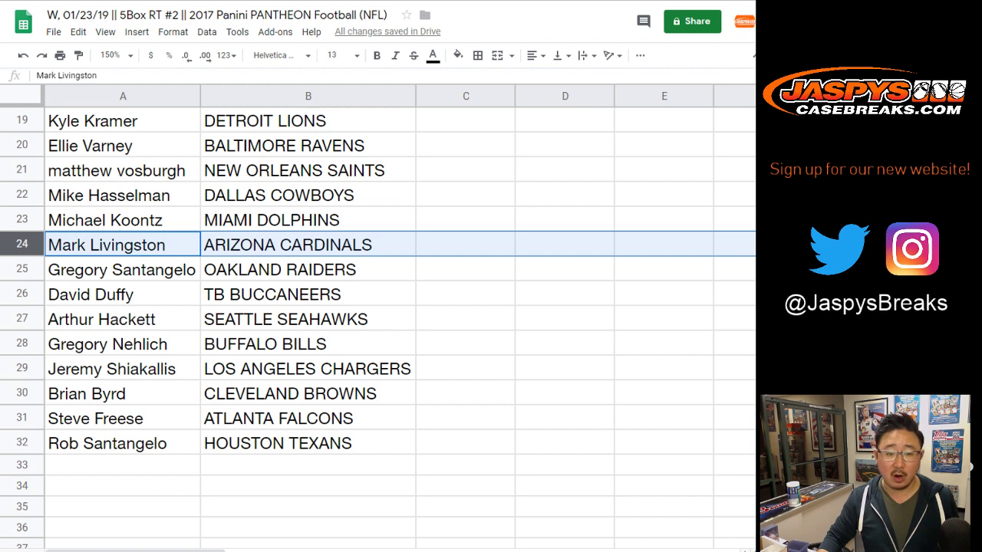
{"action": "left_click", "coordinate": [22, 270]}
{"action": "left_click", "coordinate": [22, 294]}
{"action": "left_click", "coordinate": [23, 318]}
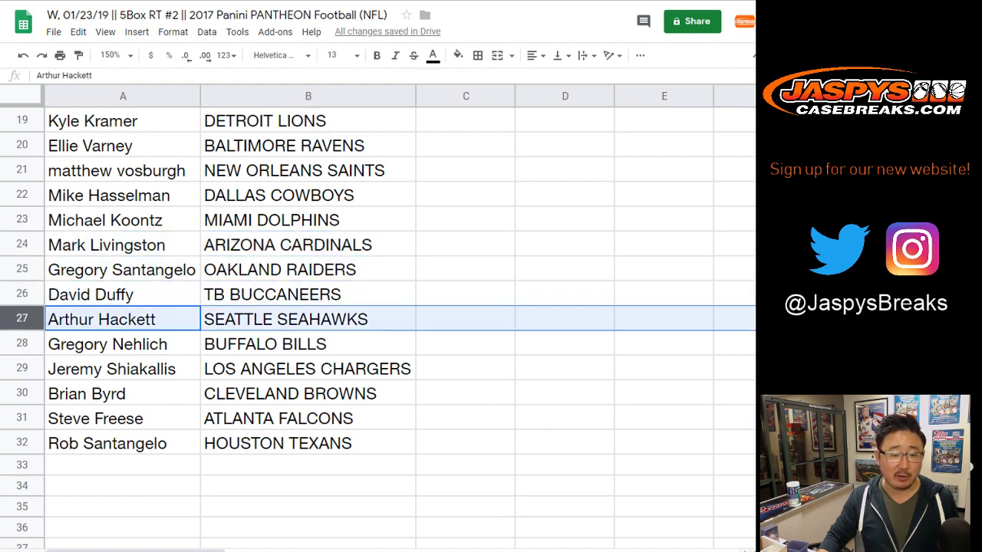
{"action": "left_click", "coordinate": [22, 344]}
{"action": "left_click", "coordinate": [22, 368]}
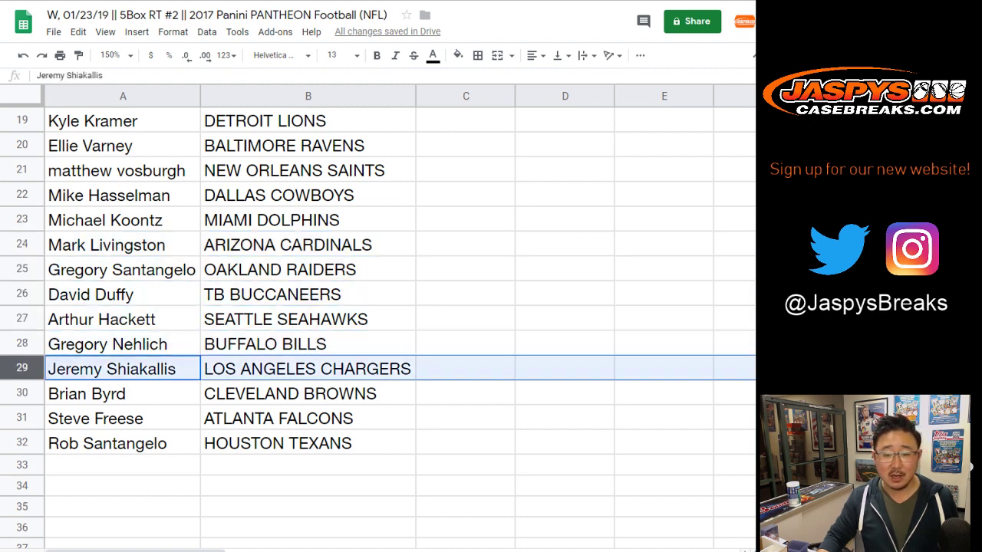
{"action": "left_click", "coordinate": [22, 393]}
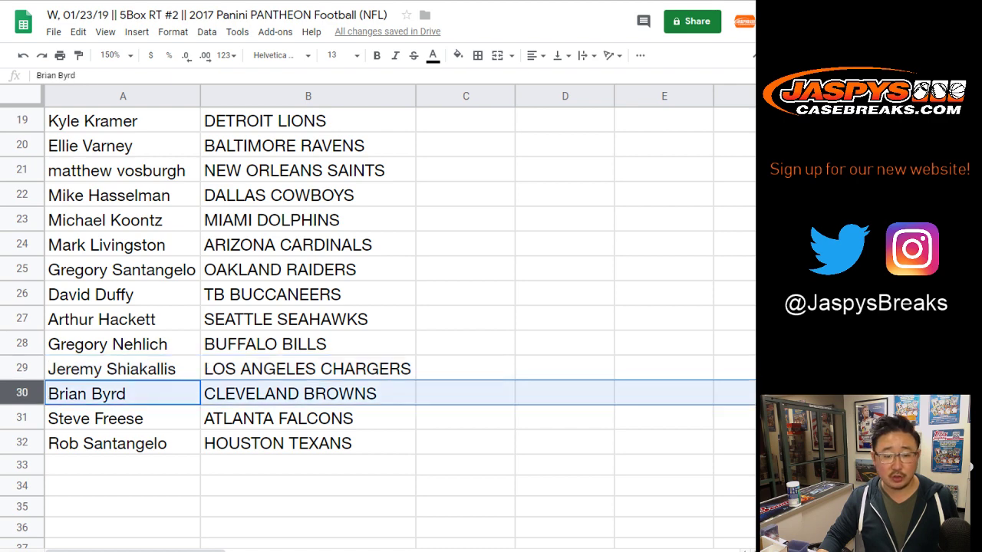
{"action": "left_click", "coordinate": [22, 418]}
{"action": "left_click", "coordinate": [22, 443]}
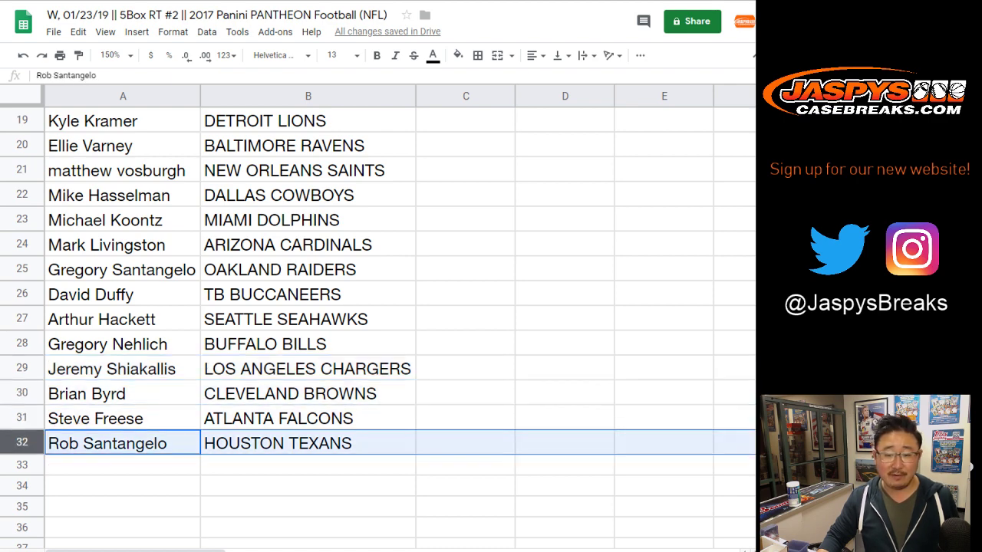
Set the sheet zoom to 85%
{"action": "scroll", "coordinate": [376, 322], "scroll_direction": "up", "scroll_amount": 10}
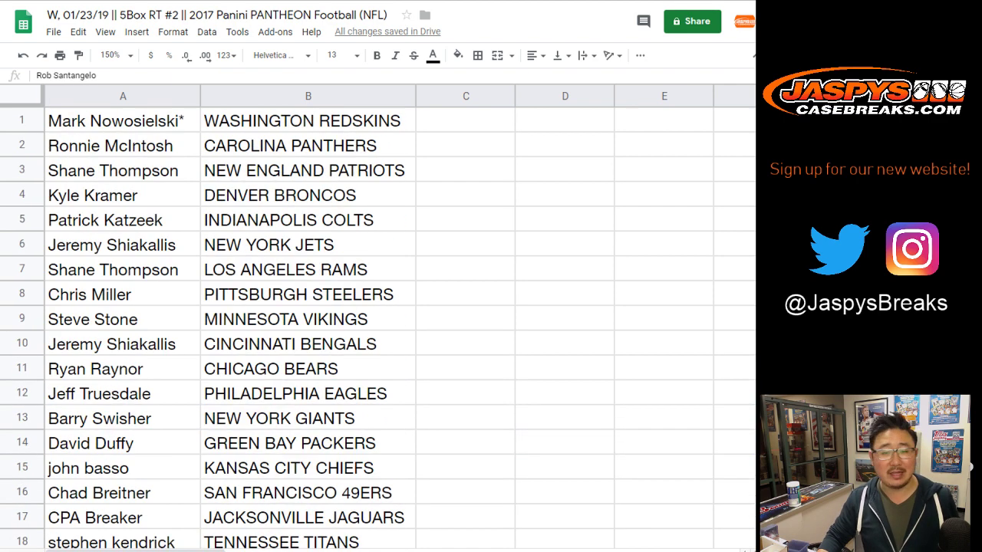
{"action": "left_click", "coordinate": [109, 56]}
{"action": "type", "text": "85"}
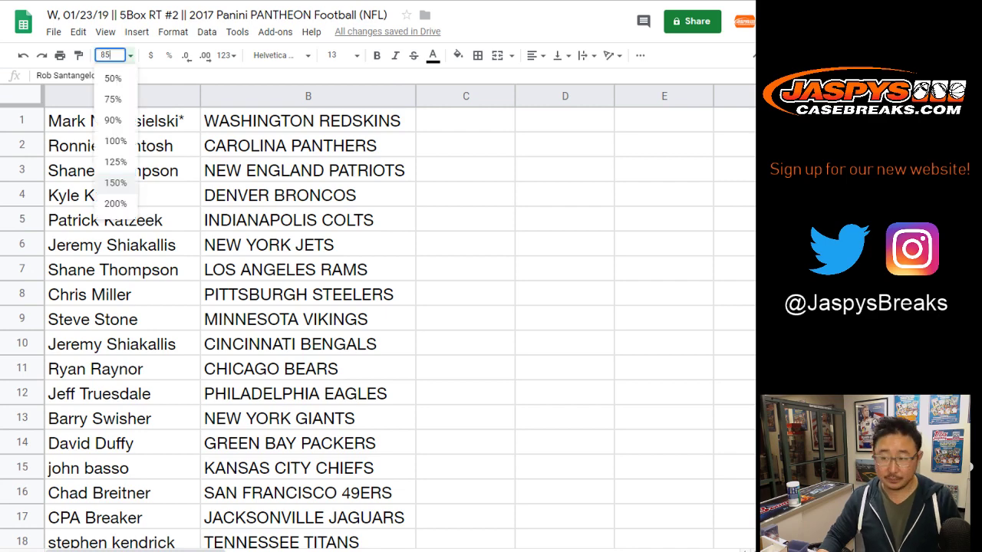
{"action": "key", "text": "Return"}
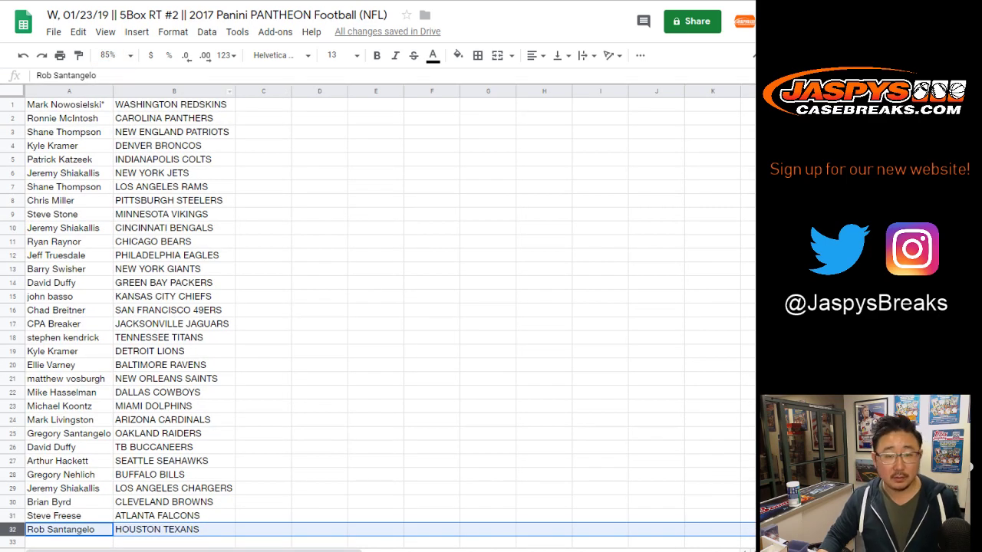
Sort the whole sheet alphabetically by the team names in column B, A to Z
{"action": "left_click", "coordinate": [175, 92]}
{"action": "left_click", "coordinate": [206, 31]}
{"action": "left_click", "coordinate": [257, 53]}
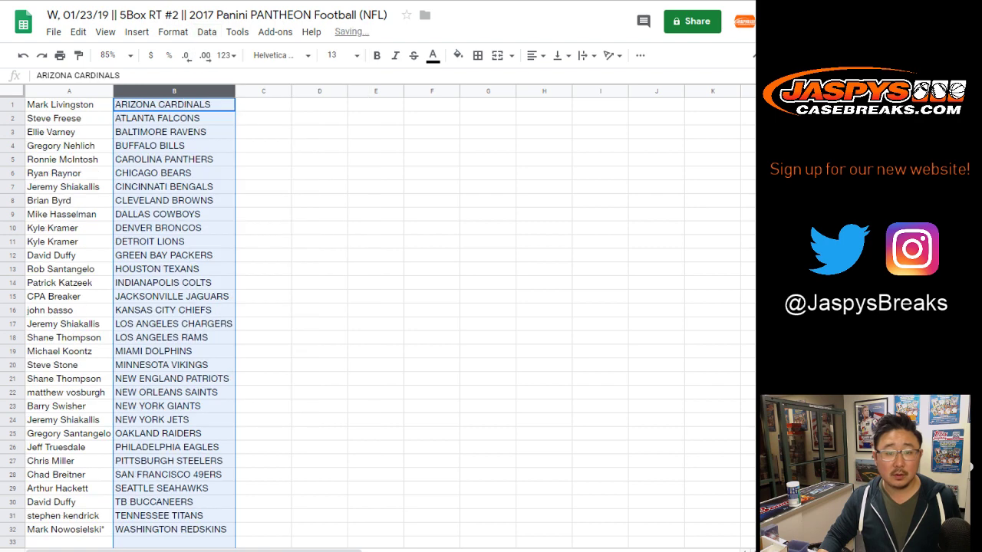
Apply all borders to the pairings in A1:B32 and center their text horizontally
{"action": "left_click", "coordinate": [174, 530], "text": "shift"}
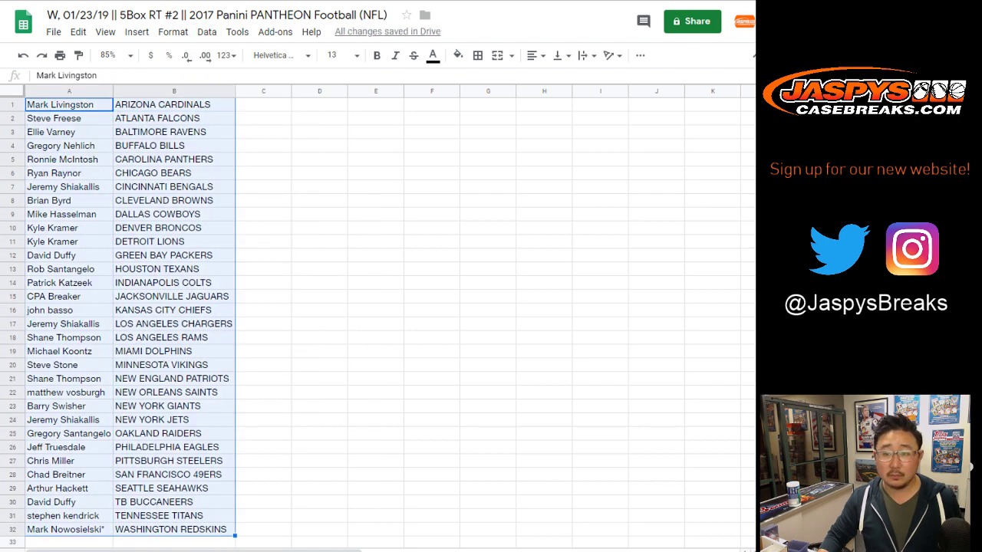
{"action": "left_click", "coordinate": [478, 55]}
{"action": "left_click", "coordinate": [483, 80]}
{"action": "left_click", "coordinate": [532, 55]}
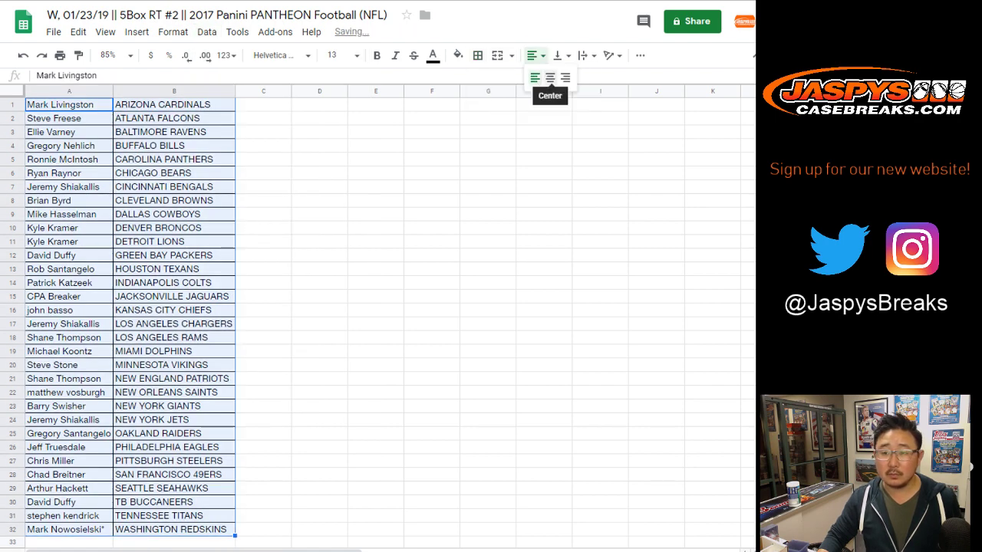
{"action": "left_click", "coordinate": [551, 78]}
{"action": "left_click", "coordinate": [264, 104]}
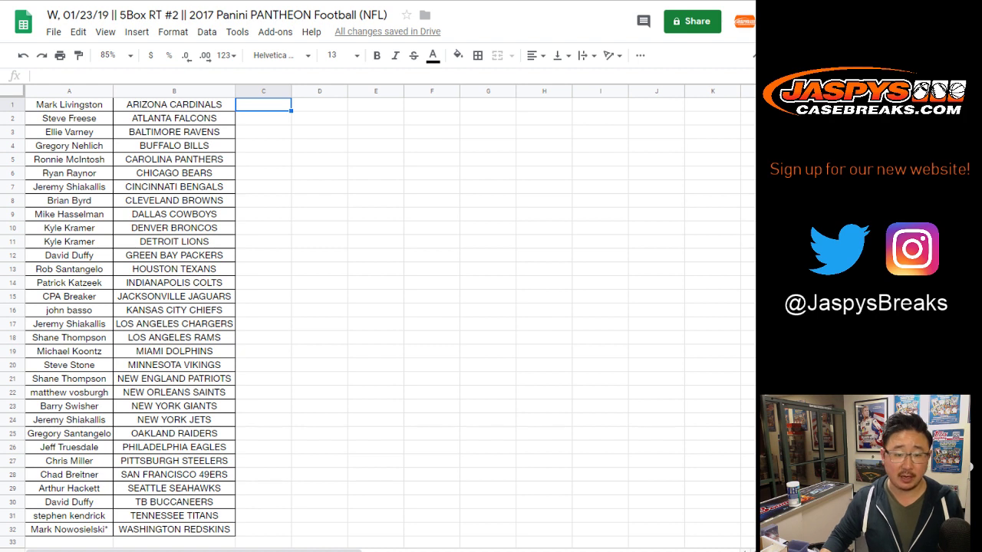
Highlight the Indianapolis Colts row and the New Orleans Saints row to examine their pairings
{"action": "left_click", "coordinate": [12, 283]}
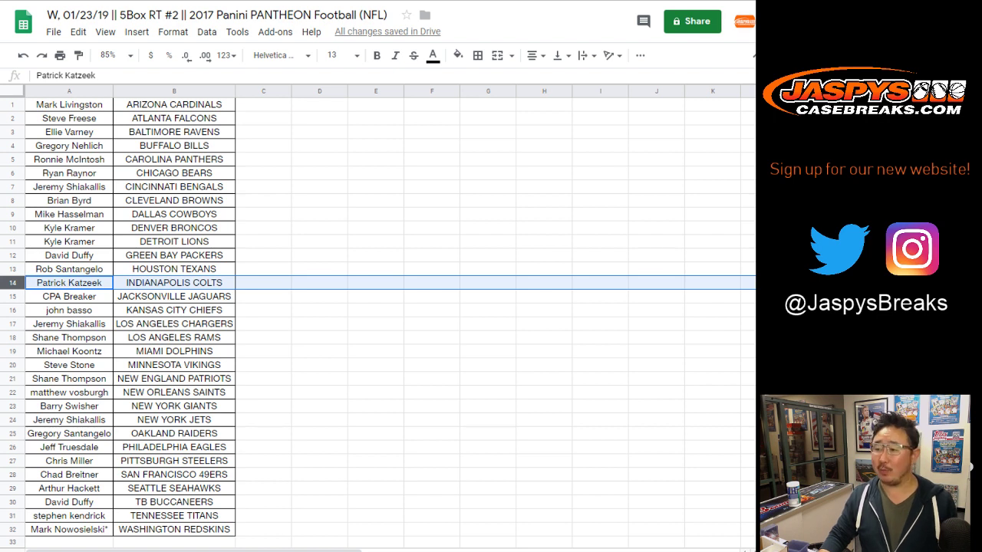
{"action": "left_click", "coordinate": [264, 105]}
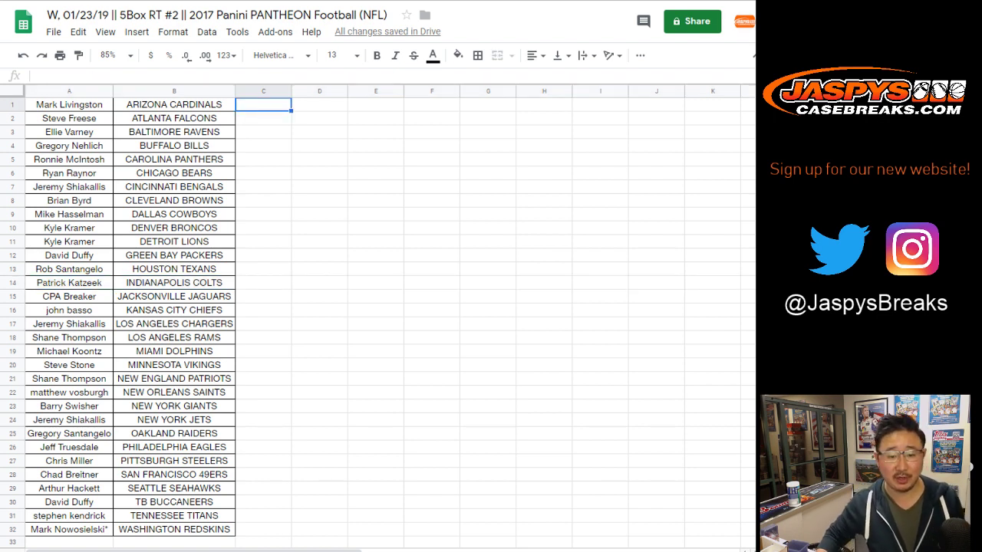
{"action": "left_click", "coordinate": [13, 393]}
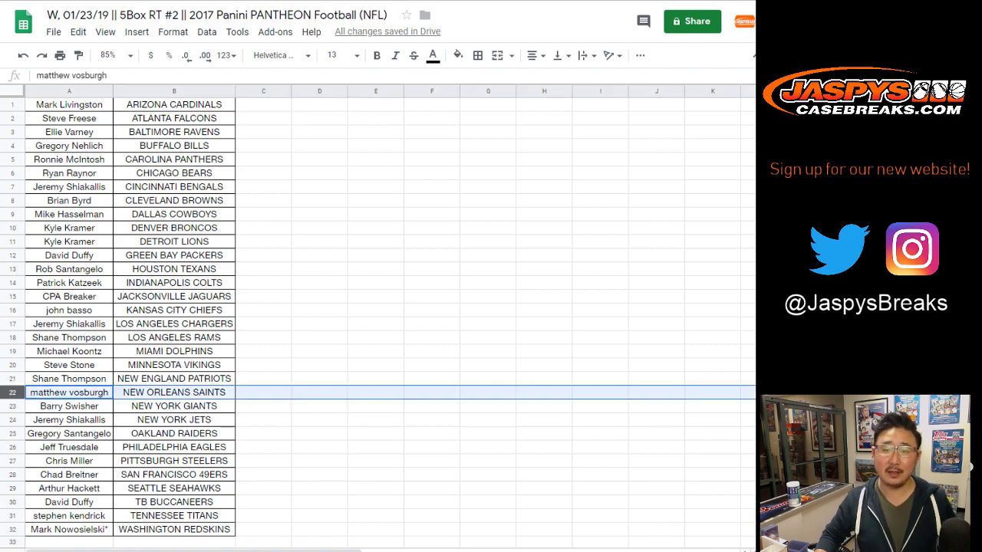
Search the web for "2017 nfl draft" in a new browser tab and view the first-round player selections in the Wikipedia article
{"action": "key", "text": "ctrl+t"}
{"action": "type", "text": "2"}
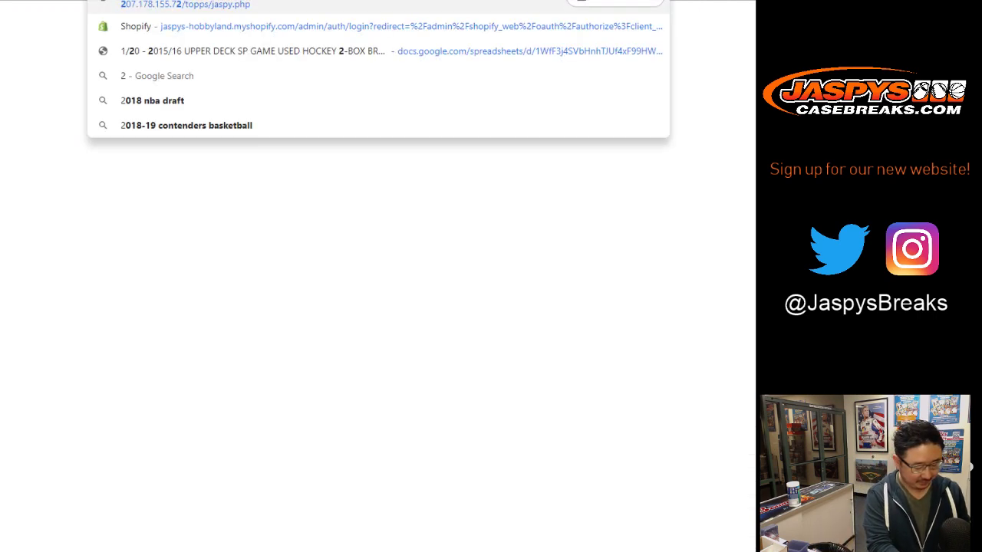
{"action": "type", "text": "017 nfl draft"}
{"action": "key", "text": "Return"}
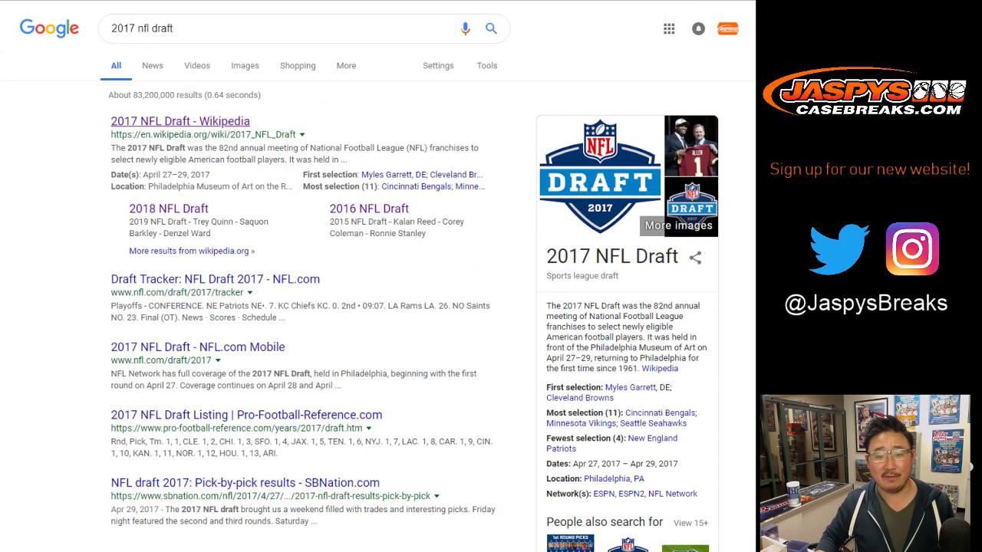
{"action": "left_click", "coordinate": [180, 122]}
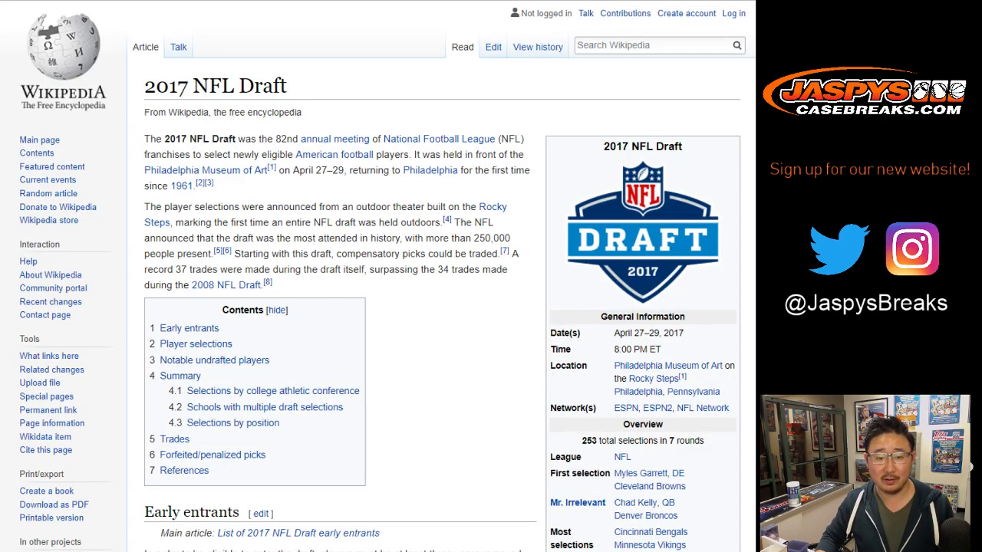
{"action": "scroll", "coordinate": [442, 276], "scroll_direction": "down", "scroll_amount": 15}
{"action": "scroll", "coordinate": [442, 276], "scroll_direction": "down", "scroll_amount": 1}
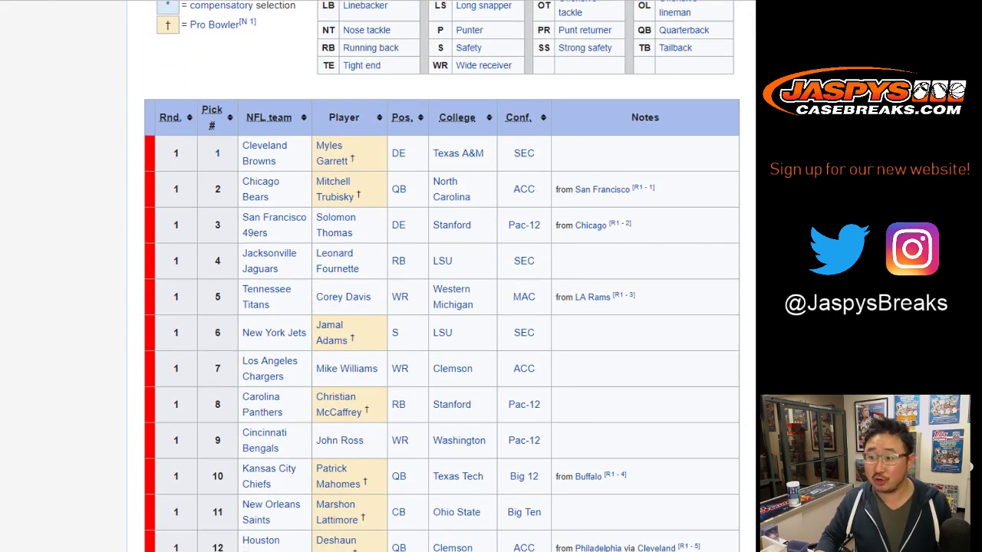
Examine the 2017 draft selections from round one into round five in the article, and return to the break spreadsheet
{"action": "scroll", "coordinate": [399, 196], "scroll_direction": "down", "scroll_amount": 1}
{"action": "scroll", "coordinate": [399, 196], "scroll_direction": "down", "scroll_amount": 2}
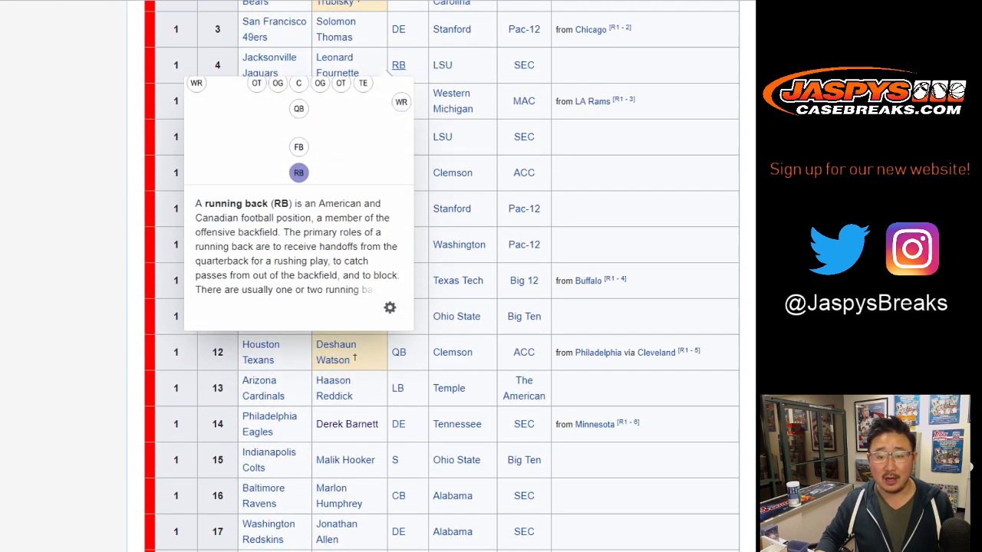
{"action": "scroll", "coordinate": [442, 276], "scroll_direction": "down", "scroll_amount": 1}
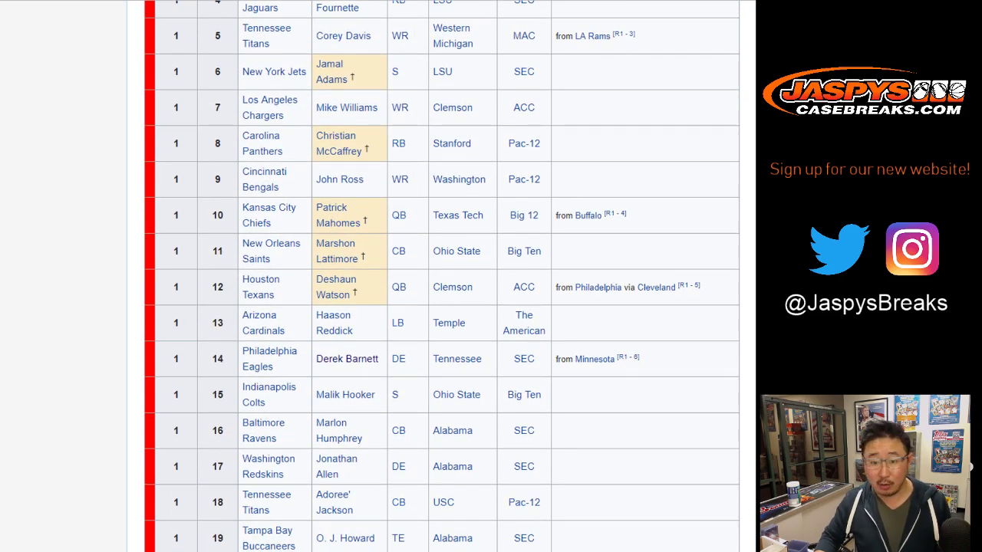
{"action": "scroll", "coordinate": [442, 276], "scroll_direction": "down", "scroll_amount": 8}
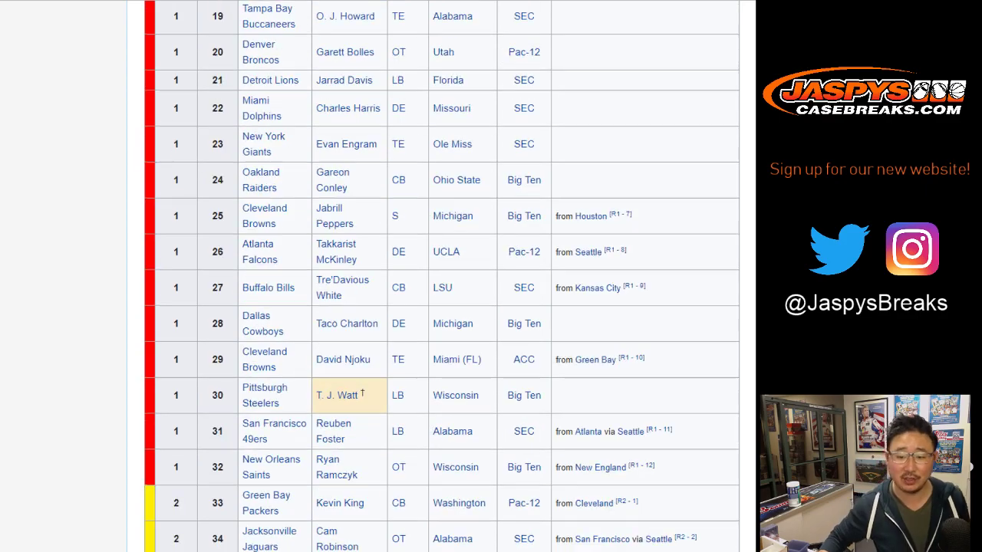
{"action": "scroll", "coordinate": [442, 276], "scroll_direction": "down", "scroll_amount": 3}
{"action": "scroll", "coordinate": [442, 276], "scroll_direction": "down", "scroll_amount": 14}
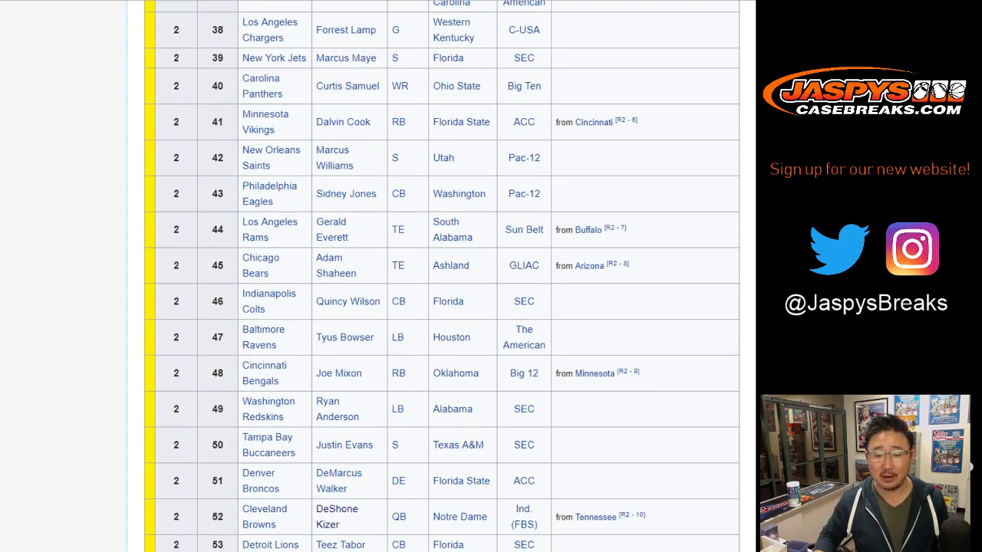
{"action": "scroll", "coordinate": [442, 276], "scroll_direction": "down", "scroll_amount": 4}
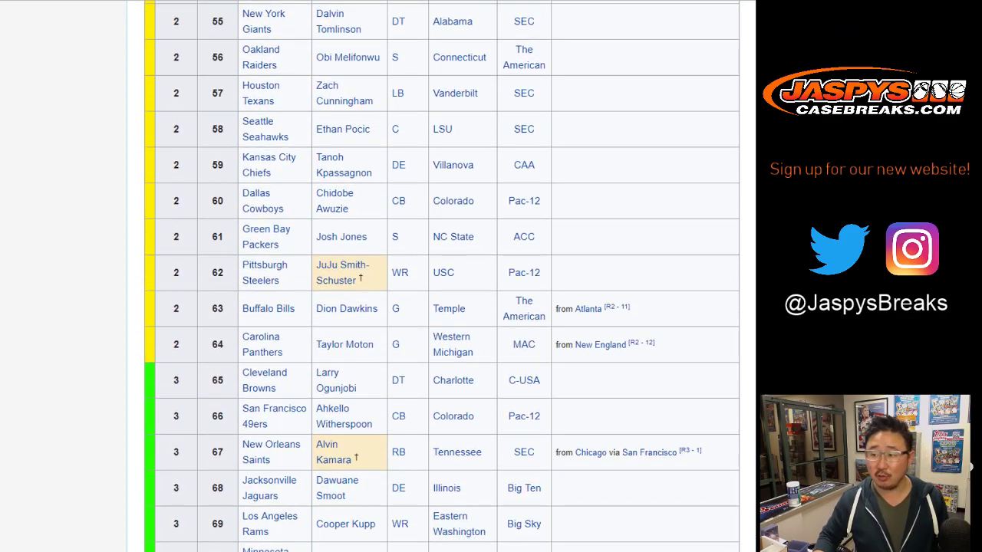
{"action": "scroll", "coordinate": [441, 277], "scroll_direction": "down", "scroll_amount": 9}
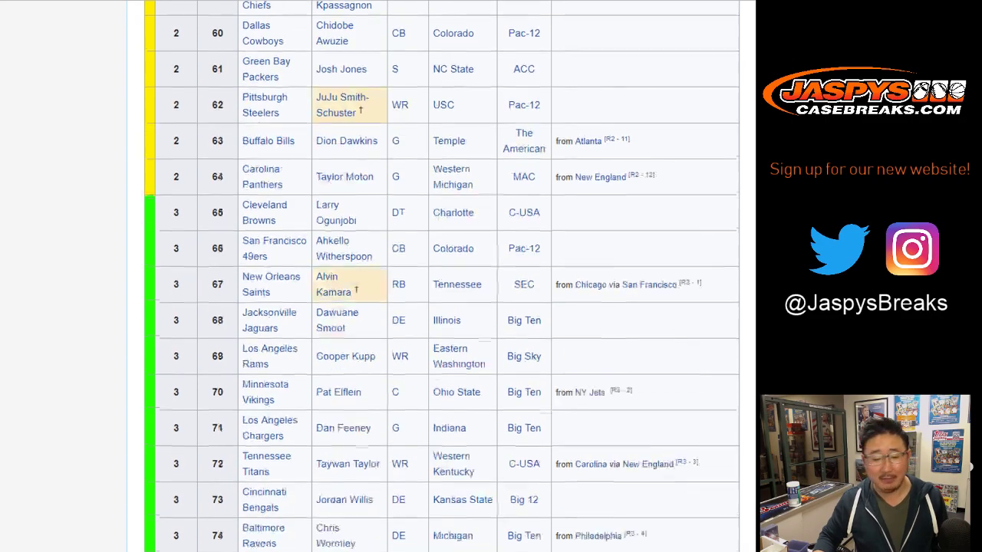
{"action": "scroll", "coordinate": [441, 276], "scroll_direction": "down", "scroll_amount": 8}
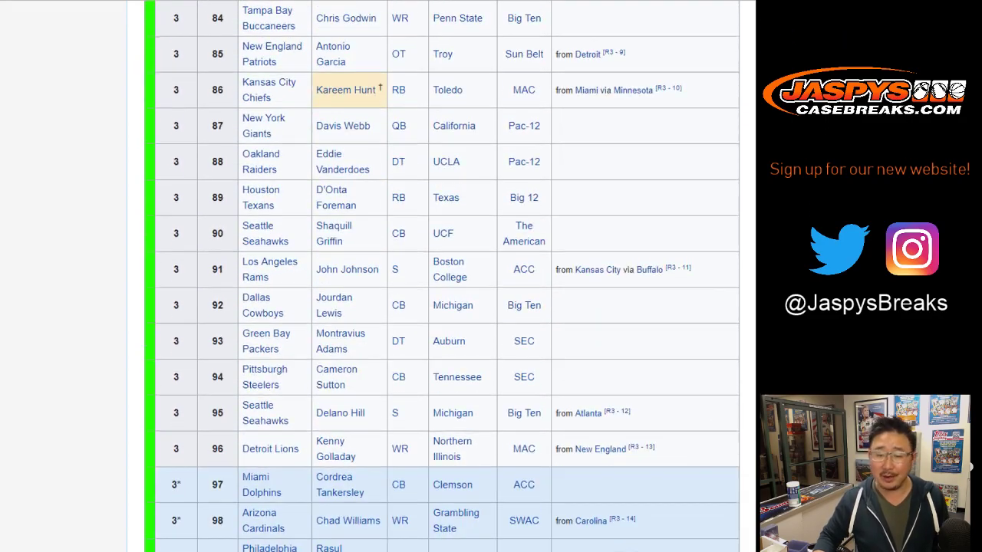
{"action": "scroll", "coordinate": [441, 276], "scroll_direction": "down", "scroll_amount": 4}
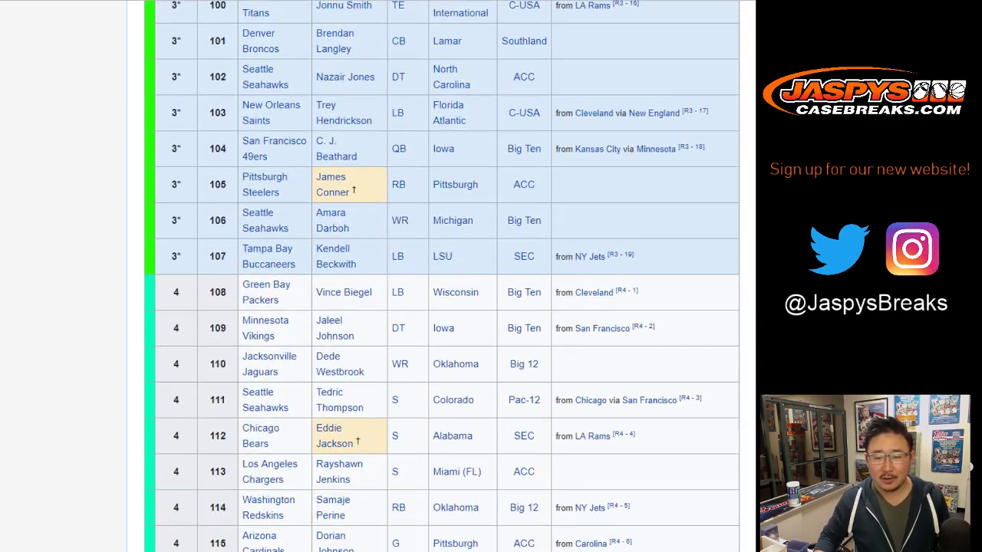
{"action": "scroll", "coordinate": [441, 276], "scroll_direction": "down", "scroll_amount": 14}
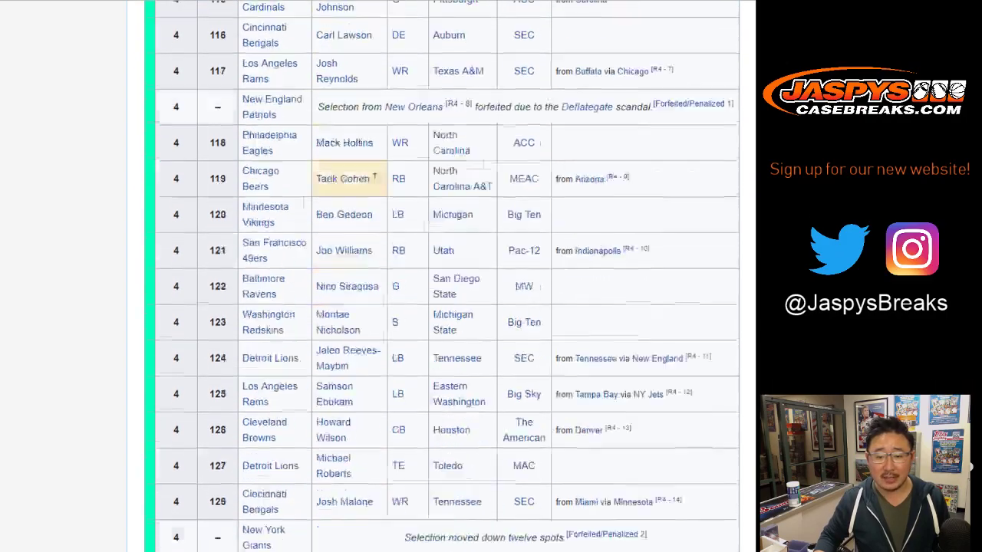
{"action": "scroll", "coordinate": [441, 276], "scroll_direction": "down", "scroll_amount": 11}
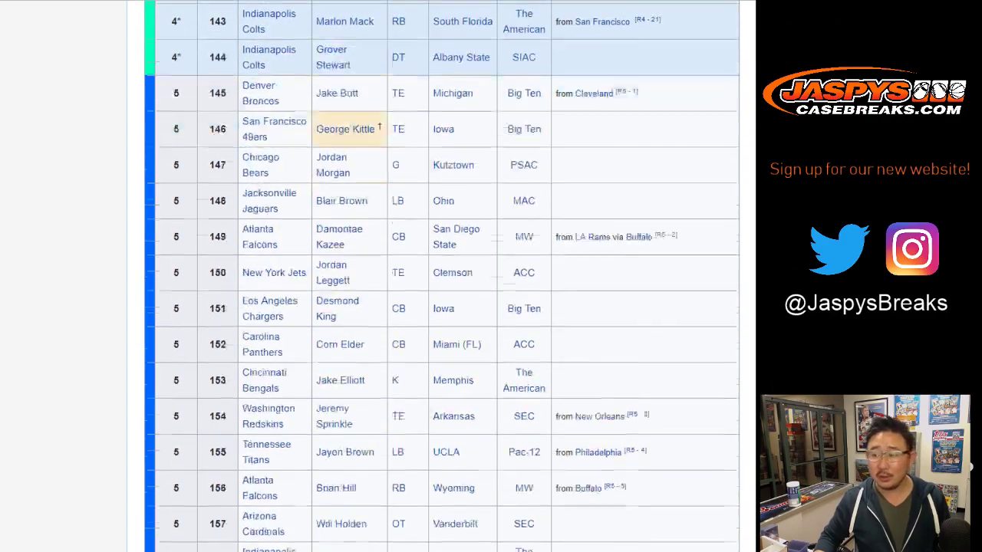
{"action": "scroll", "coordinate": [442, 276], "scroll_direction": "up", "scroll_amount": 20}
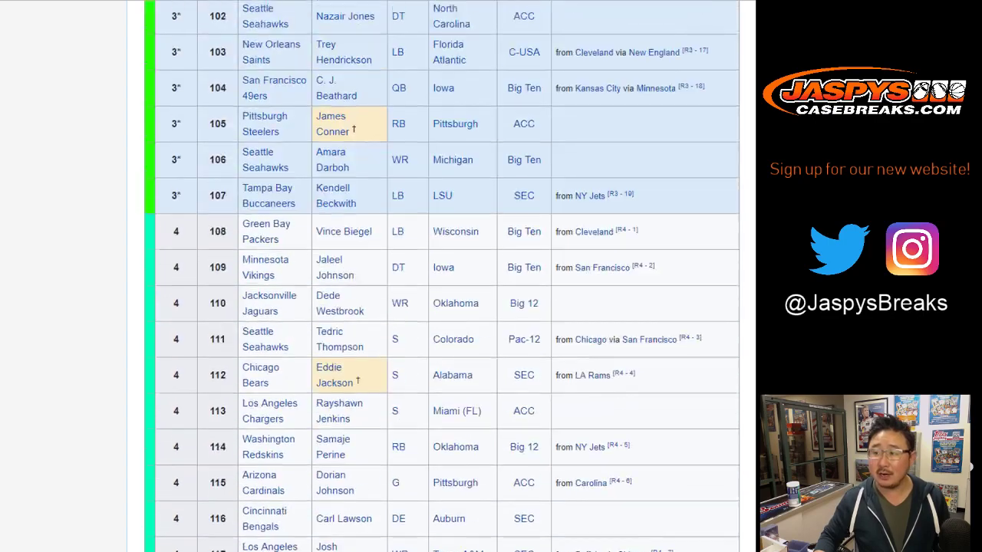
{"action": "scroll", "coordinate": [441, 276], "scroll_direction": "up", "scroll_amount": 20}
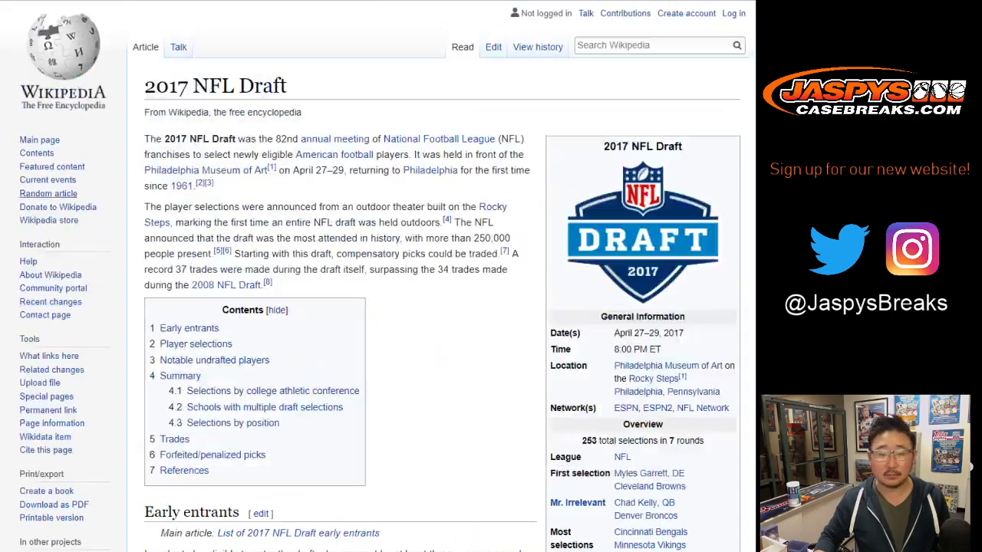
{"action": "key", "text": "ctrl+Tab"}
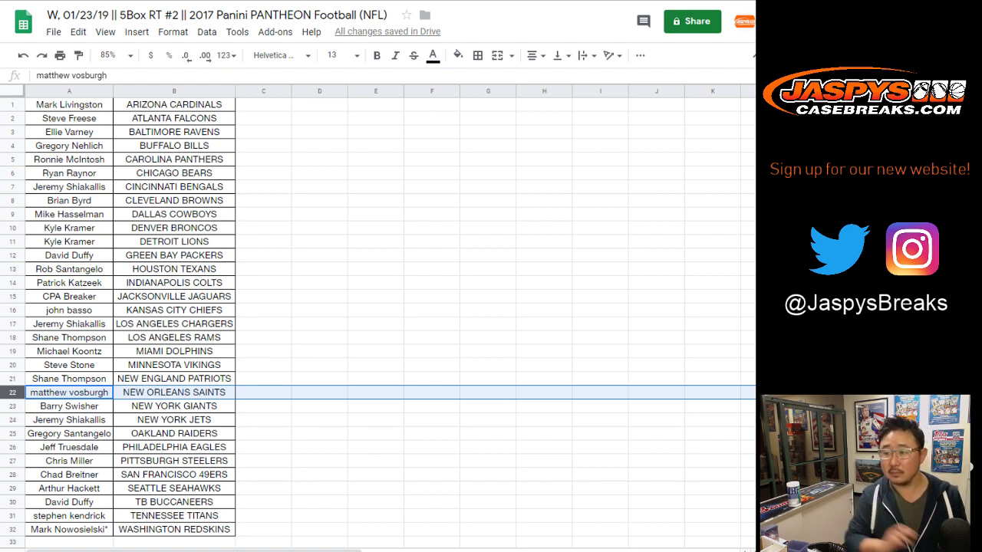
{"action": "left_click", "coordinate": [174, 242]}
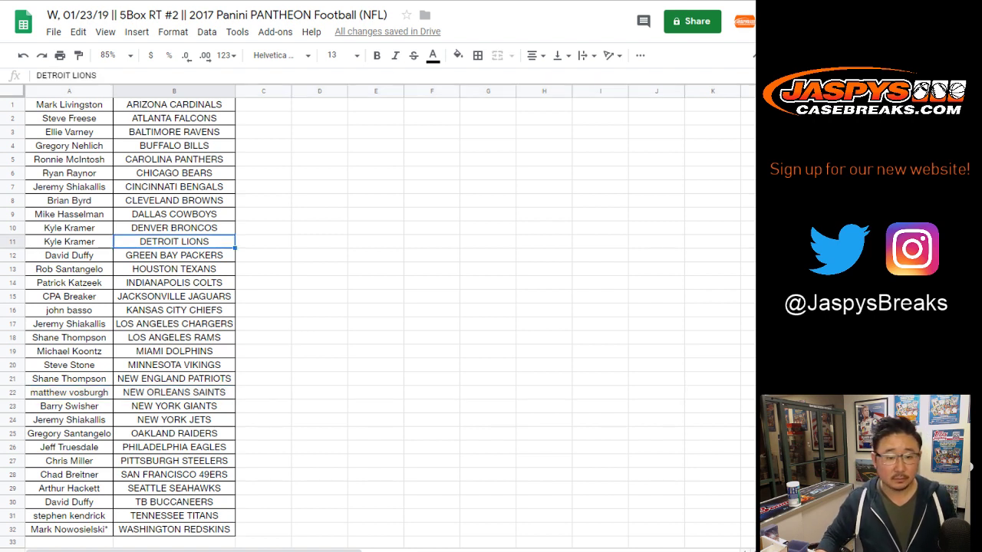
Move the participant names of the Indianapolis Colts and Washington Redskins rows from column A into C14 and C32
{"action": "left_click", "coordinate": [69, 283]}
{"action": "key", "text": "ctrl+x"}
{"action": "left_click", "coordinate": [263, 283]}
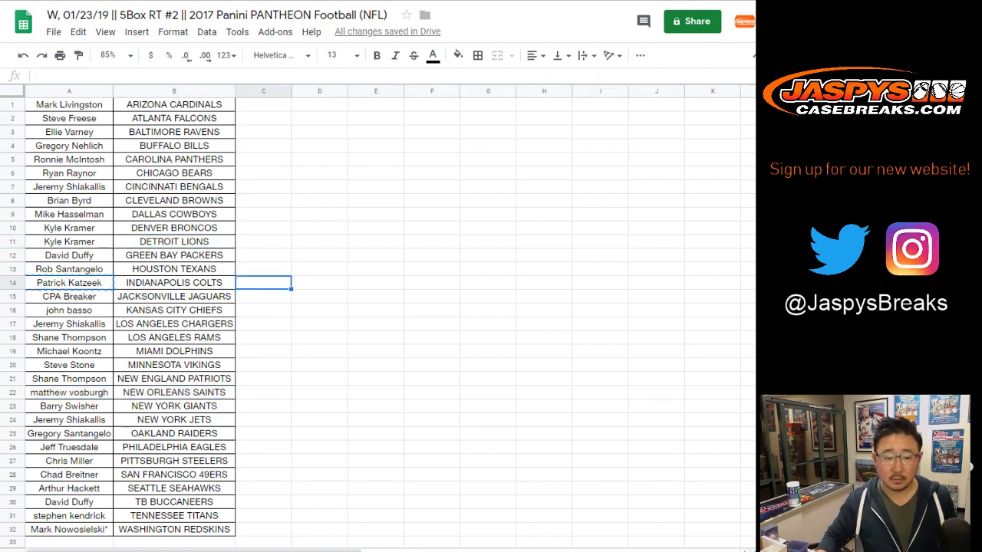
{"action": "key", "text": "ctrl+v"}
{"action": "left_click", "coordinate": [69, 530]}
{"action": "key", "text": "ctrl+x"}
{"action": "left_click", "coordinate": [263, 531]}
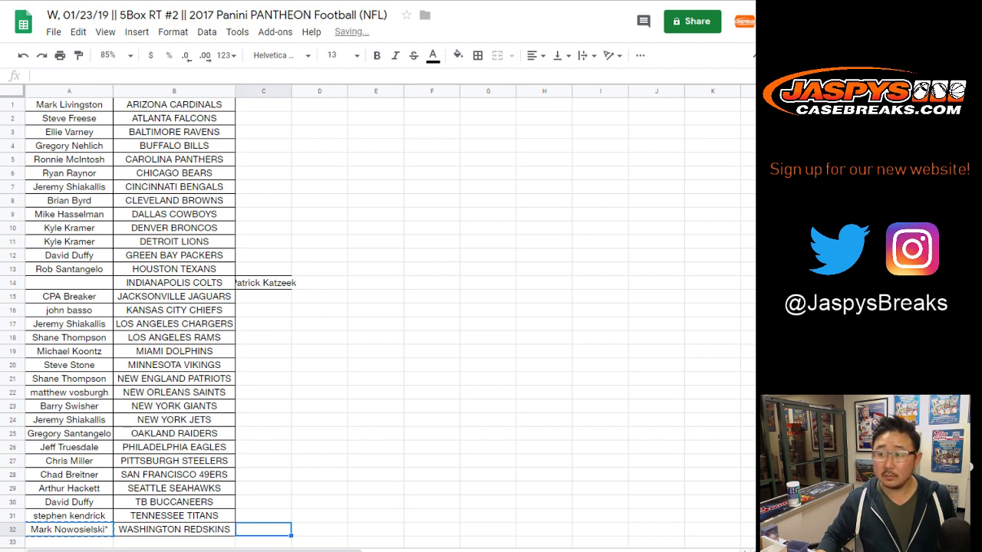
{"action": "key", "text": "ctrl+v"}
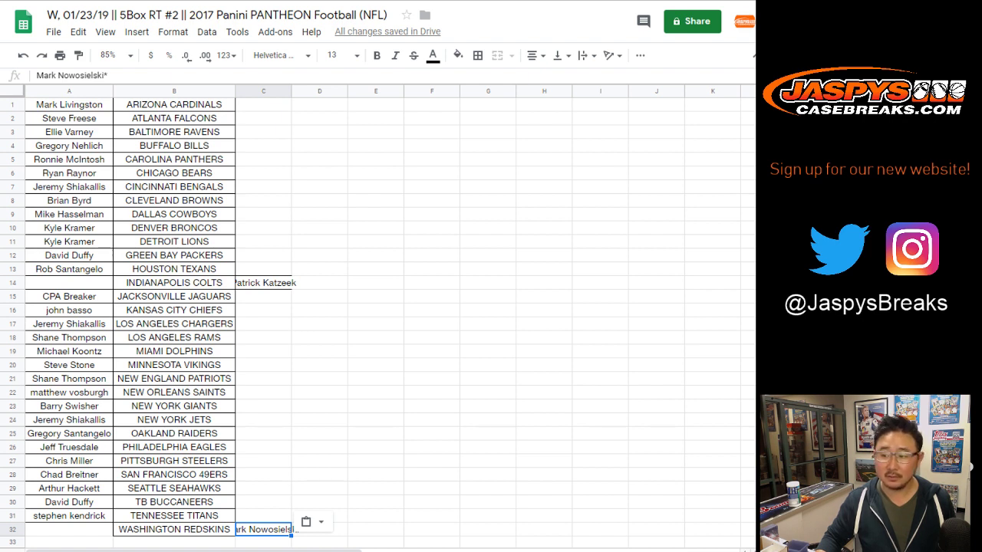
Move the participant names in C14 and C32 back to A14 and A32
{"action": "left_click", "coordinate": [69, 530]}
{"action": "left_click", "coordinate": [263, 283]}
{"action": "key", "text": "ctrl+x"}
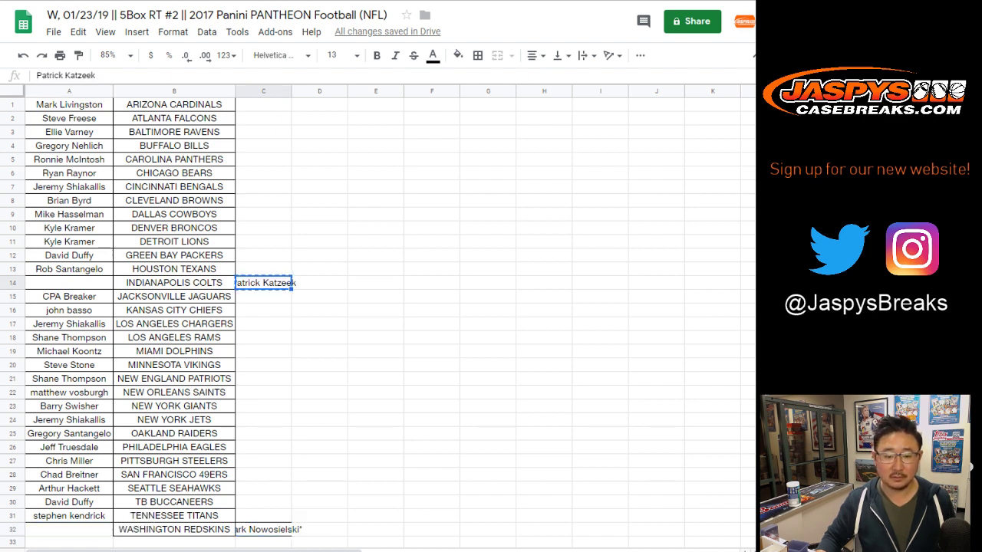
{"action": "left_click", "coordinate": [69, 283]}
{"action": "key", "text": "ctrl+v"}
{"action": "left_click", "coordinate": [264, 530]}
{"action": "key", "text": "ctrl+x"}
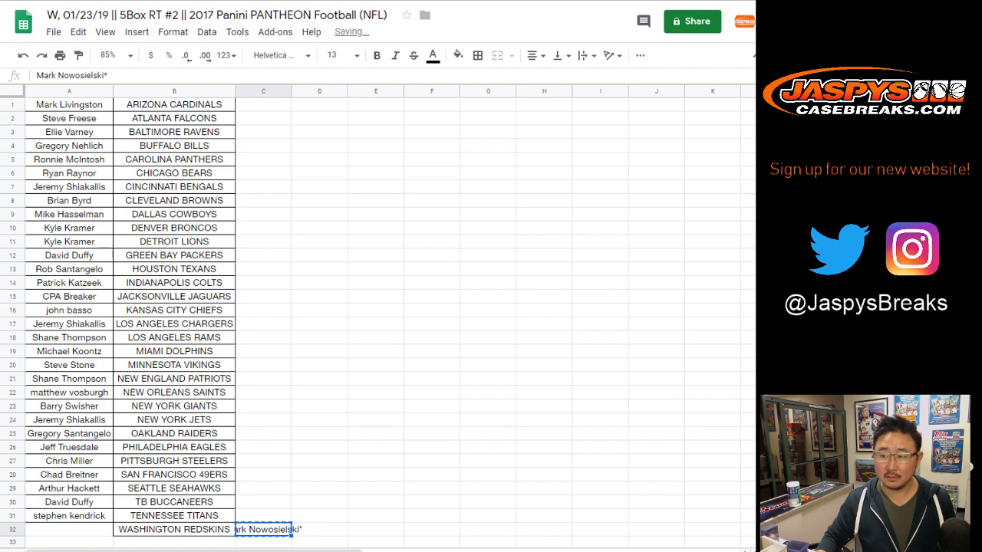
{"action": "left_click", "coordinate": [69, 531]}
{"action": "key", "text": "ctrl+v"}
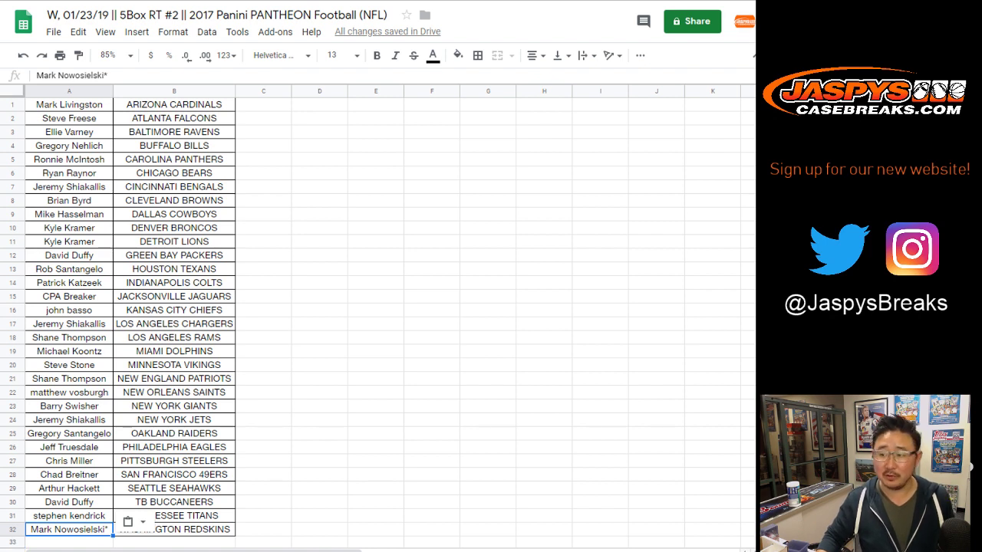
Set aside the Colts and Redskins participant names by moving A14 to C14 and A32 to C32
{"action": "left_click", "coordinate": [69, 284]}
{"action": "key", "text": "ctrl+x"}
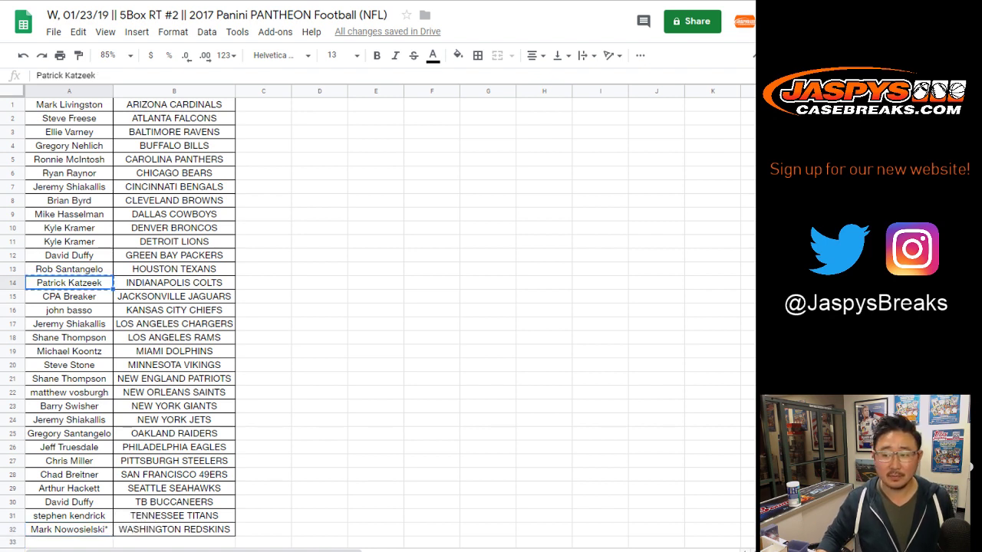
{"action": "left_click", "coordinate": [263, 283]}
{"action": "key", "text": "ctrl+v"}
{"action": "left_click", "coordinate": [69, 530]}
{"action": "key", "text": "ctrl+x"}
{"action": "left_click", "coordinate": [263, 530]}
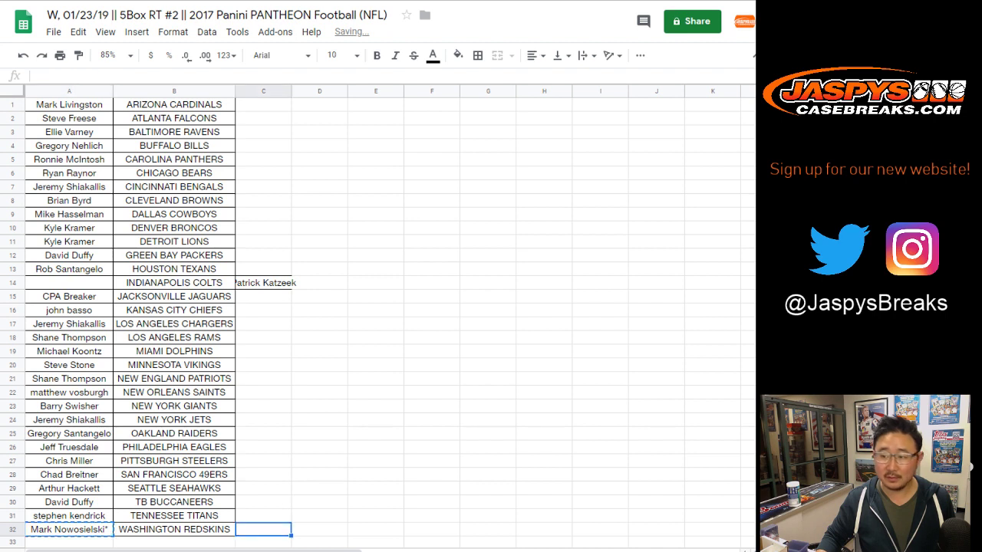
{"action": "key", "text": "ctrl+v"}
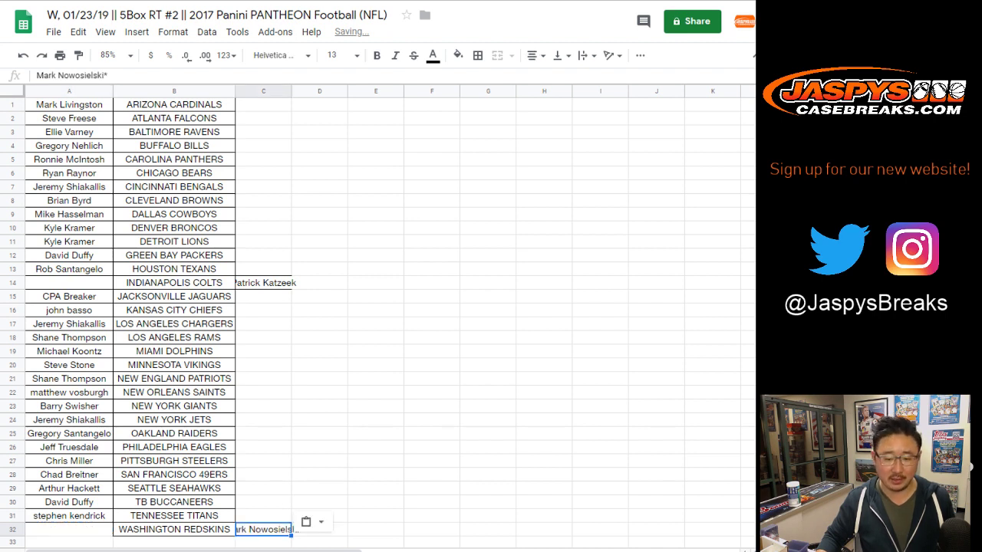
Complete the trade by moving the participant name in C32 to A14 and the one in C14 to A32
{"action": "key", "text": "ctrl+c"}
{"action": "left_click", "coordinate": [69, 283]}
{"action": "key", "text": "ctrl+v"}
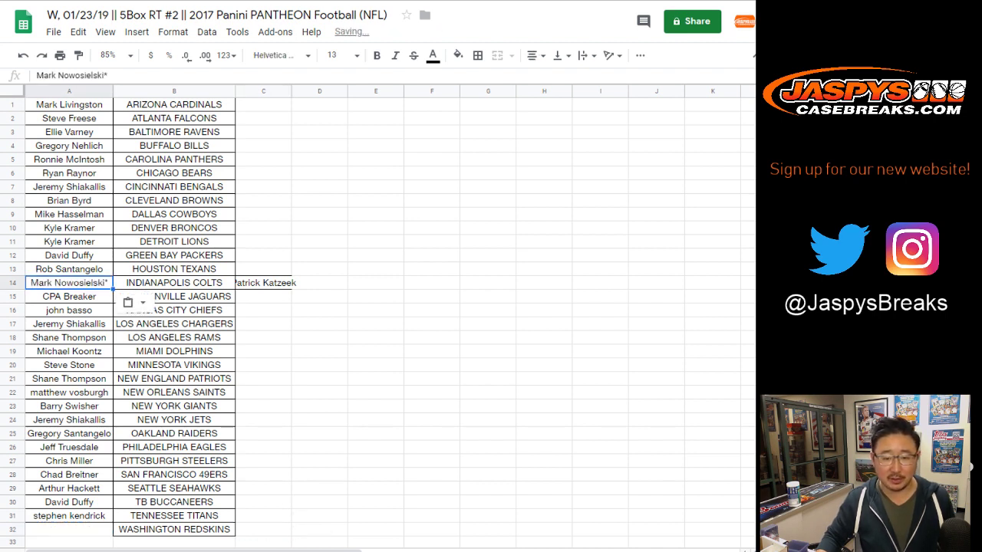
{"action": "left_click", "coordinate": [263, 283]}
{"action": "key", "text": "ctrl+x"}
{"action": "left_click", "coordinate": [69, 530]}
{"action": "key", "text": "ctrl+v"}
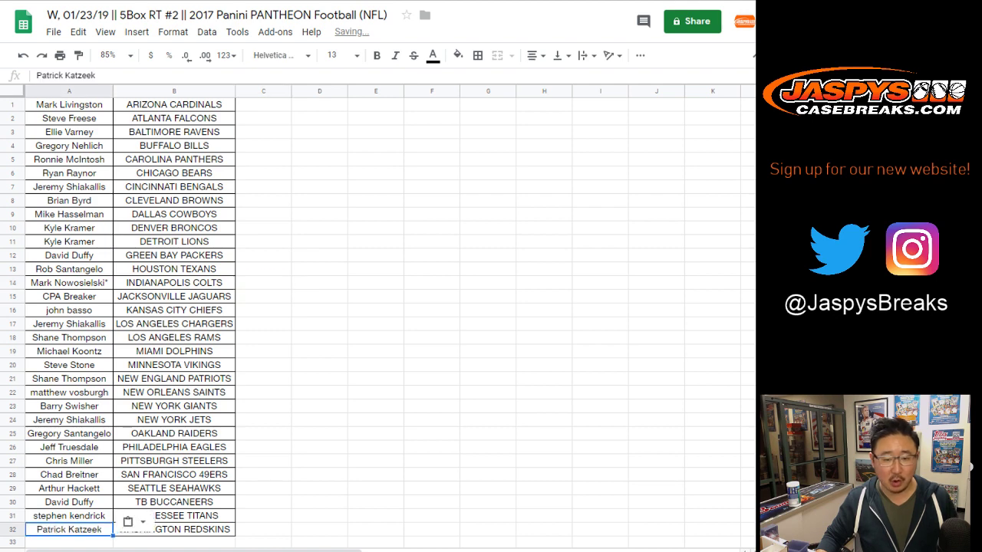
Append "-T" to INDIANAPOLIS COLTS in B14 and WASHINGTON REDSKINS in B32, and fit column B's width to its contents
{"action": "double_click", "coordinate": [174, 283]}
{"action": "type", "text": "-T"}
{"action": "key", "text": "Return"}
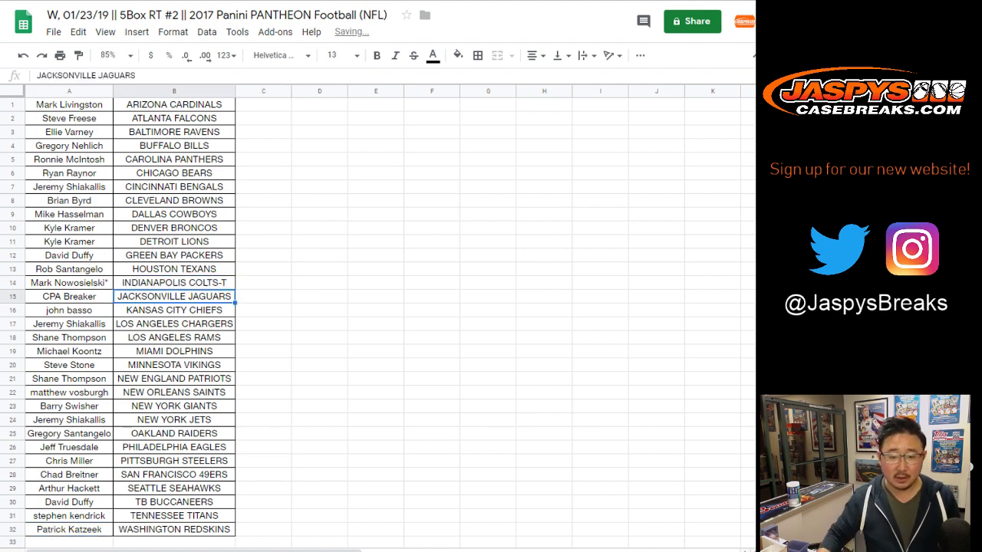
{"action": "double_click", "coordinate": [174, 530]}
{"action": "type", "text": "-T"}
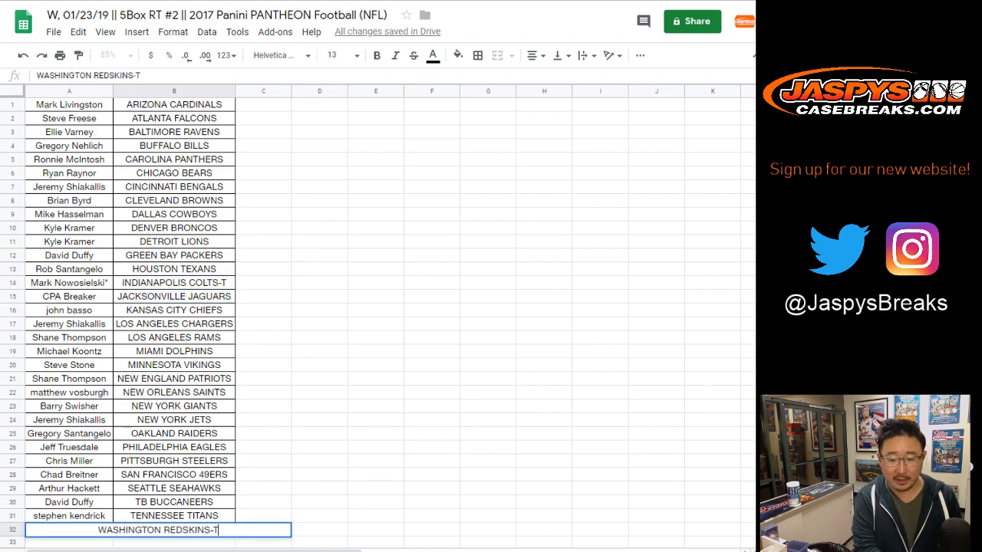
{"action": "key", "text": "Return"}
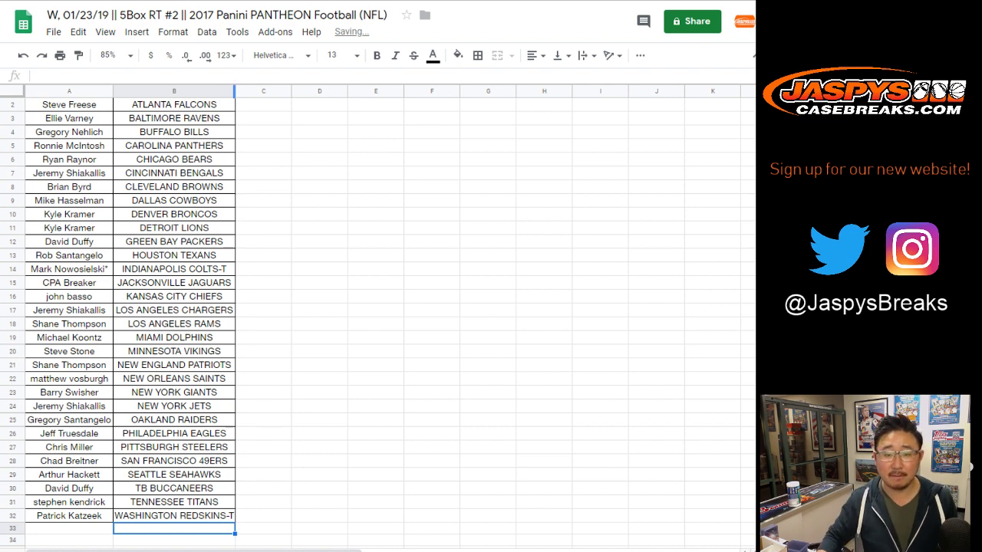
{"action": "double_click", "coordinate": [235, 91]}
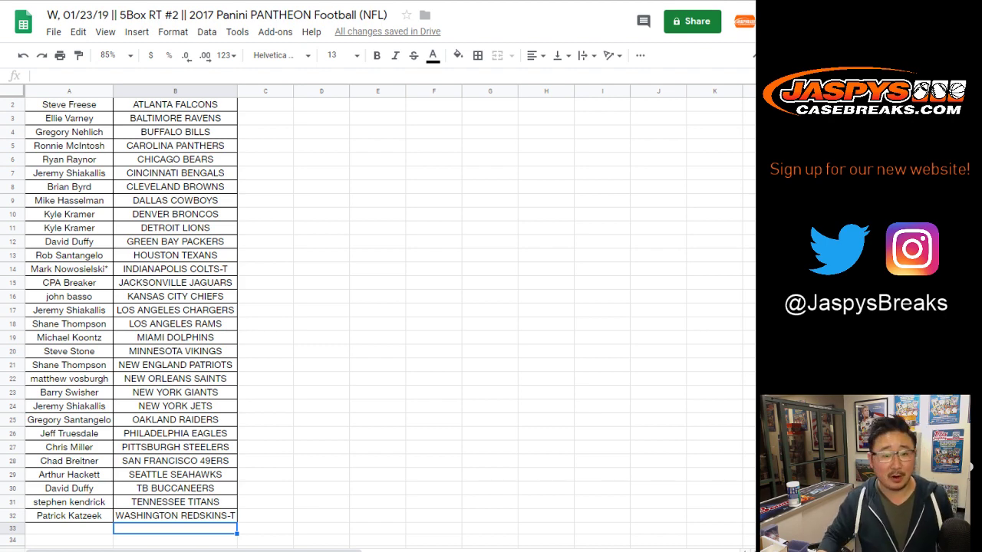
Print one copy of the whole pairings sheet on the Samsung M2020 Series printer, and select cell C1
{"action": "scroll", "coordinate": [376, 307], "scroll_direction": "up", "scroll_amount": 1}
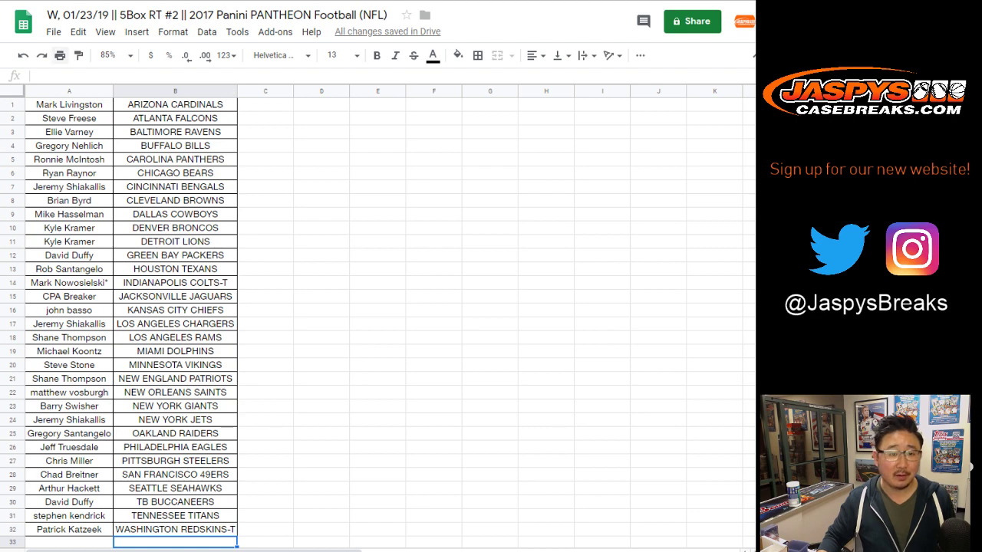
{"action": "left_click", "coordinate": [60, 55]}
{"action": "key", "text": "Return"}
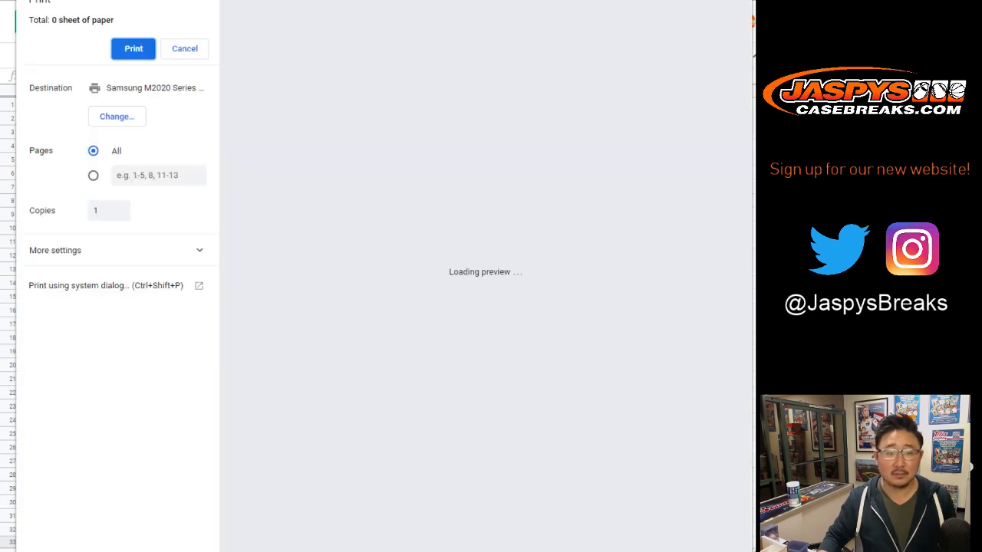
{"action": "key", "text": "Return"}
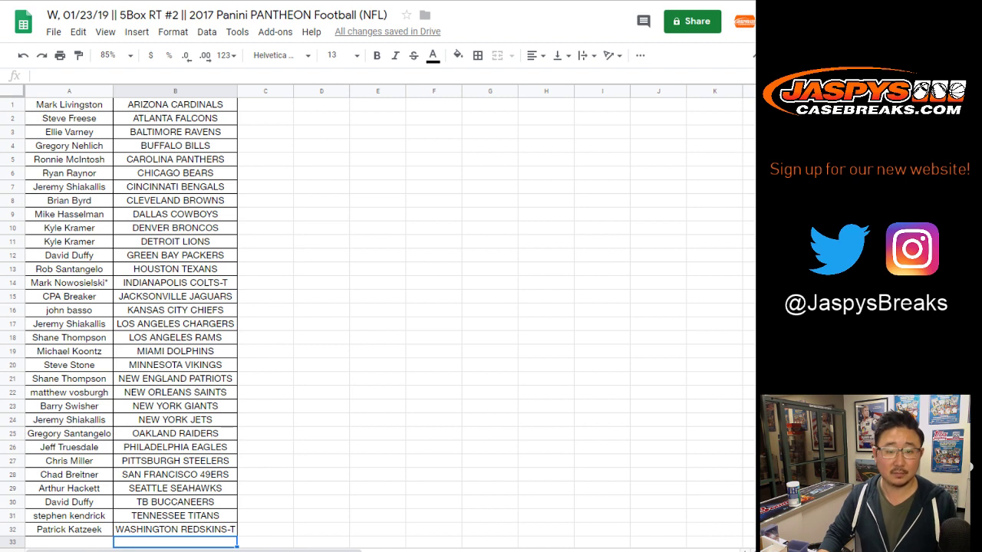
{"action": "left_click", "coordinate": [266, 105]}
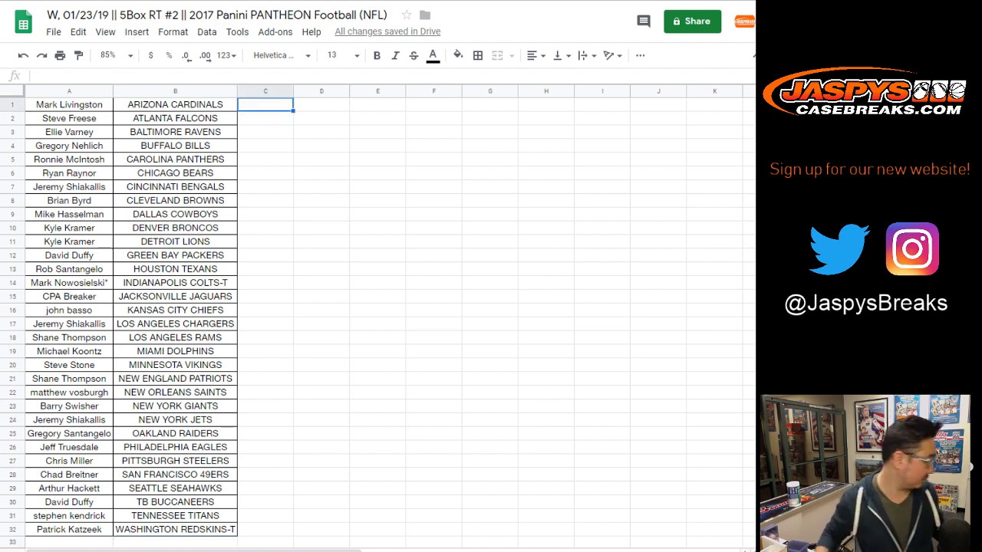